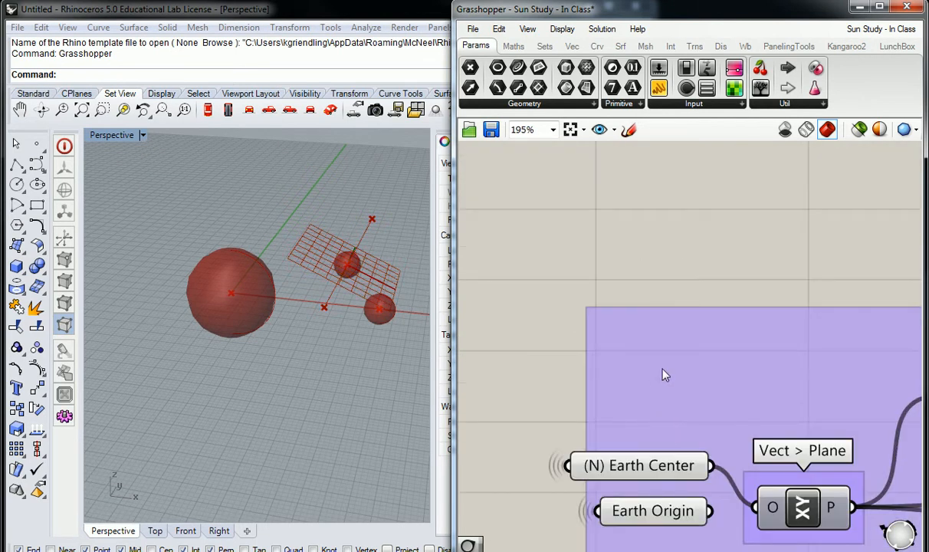
Step: Set the B slider feeding the A×B multiplication in the 360/365 orbit group to 16
scroll(623, 368, "down", 8)
scroll(644, 352, "up", 3)
right_click_drag(595, 348, 743, 336)
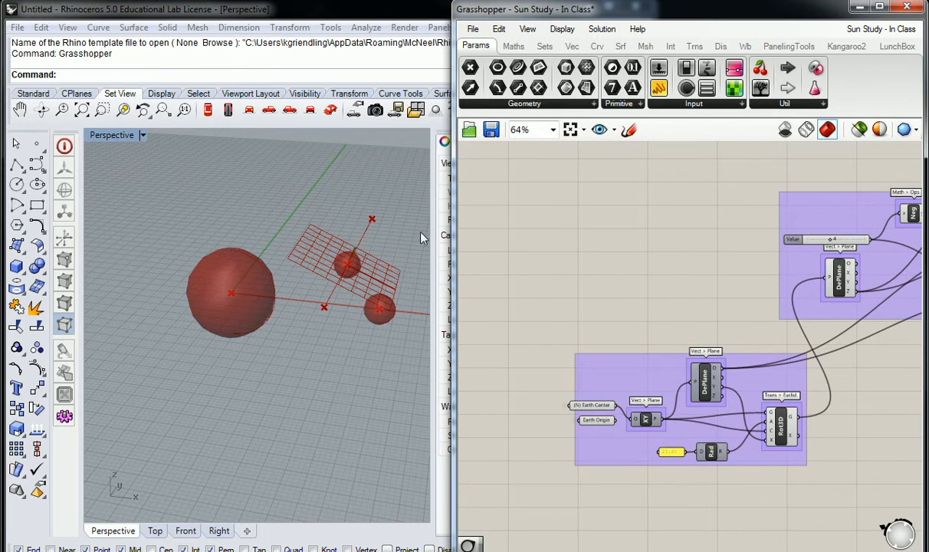
right_click_drag(419, 214, 330, 215)
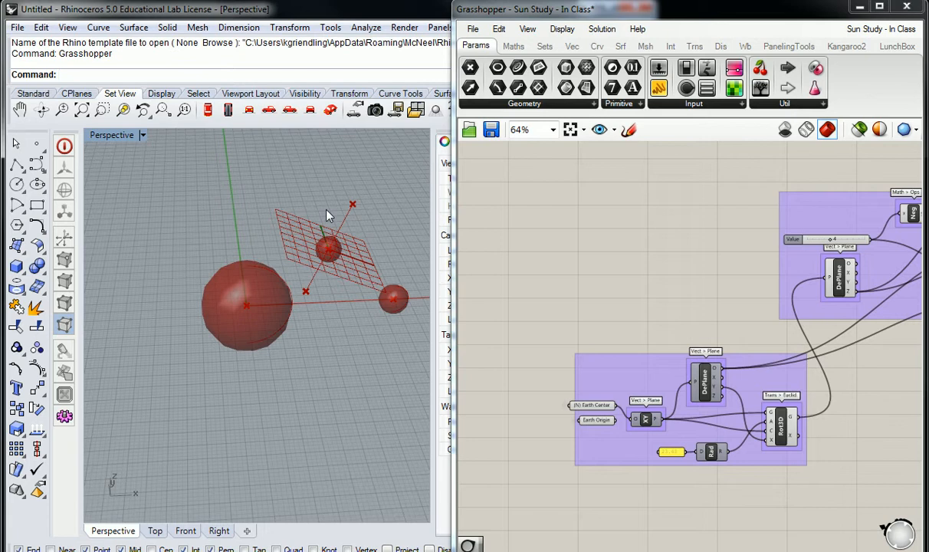
scroll(770, 312, "down", 3)
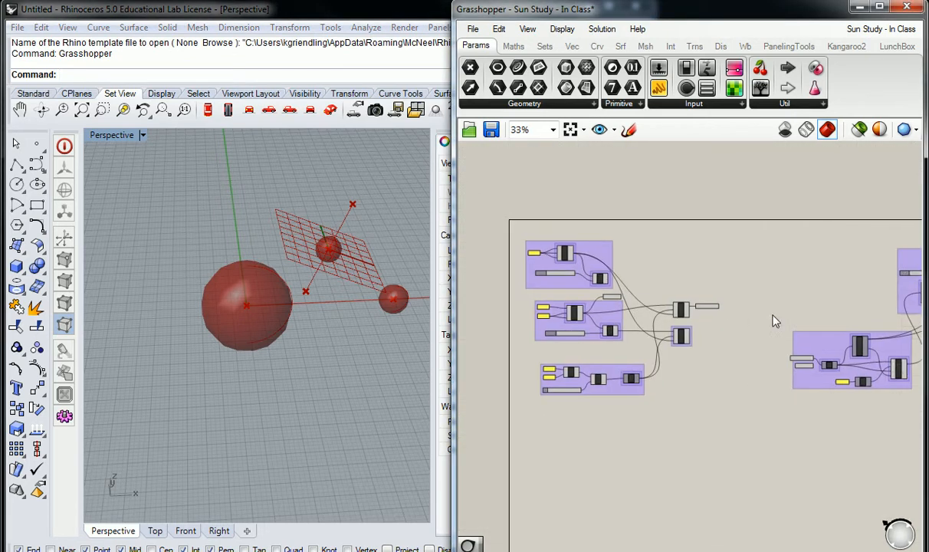
scroll(605, 391, "up", 4)
mouse_move(591, 412)
left_mouse_down()
mouse_move(680, 414)
mouse_move(574, 409)
left_mouse_up()
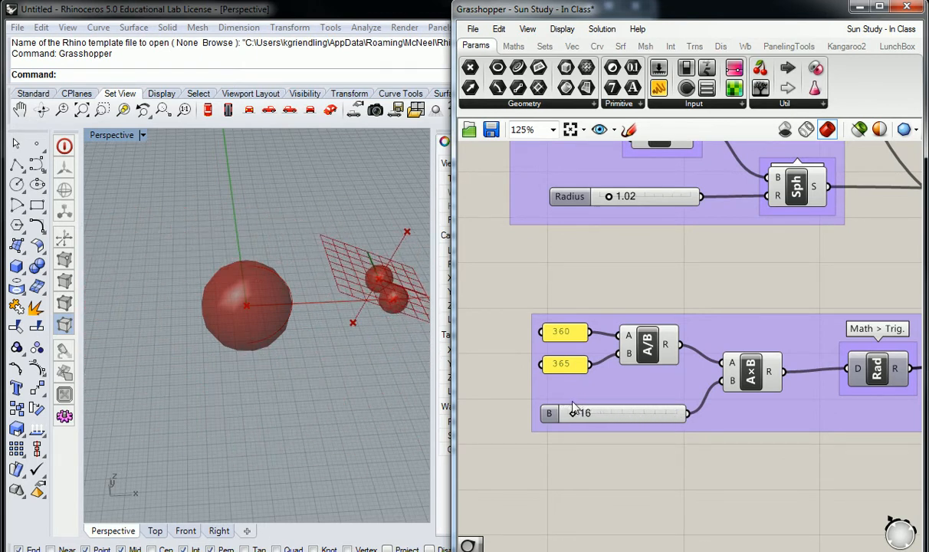
Step: Set the orbit group's B slider to 0 and view the Earth's tilted plane edge-on in the perspective view
right_click_drag(380, 299, 297, 265)
scroll(514, 312, "down", 3)
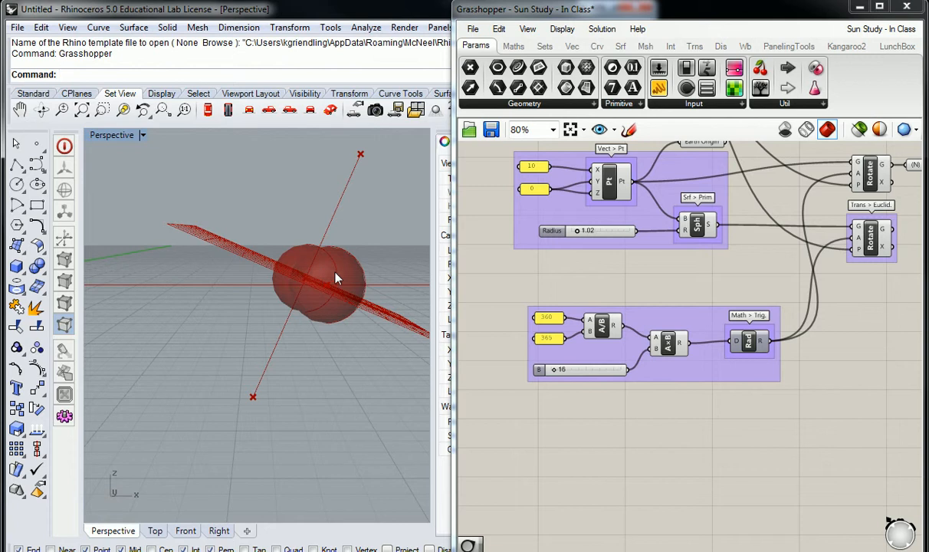
mouse_move(310, 256)
right_mouse_down()
mouse_move(290, 252)
mouse_move(305, 260)
right_mouse_up()
left_click_drag(553, 370, 549, 369)
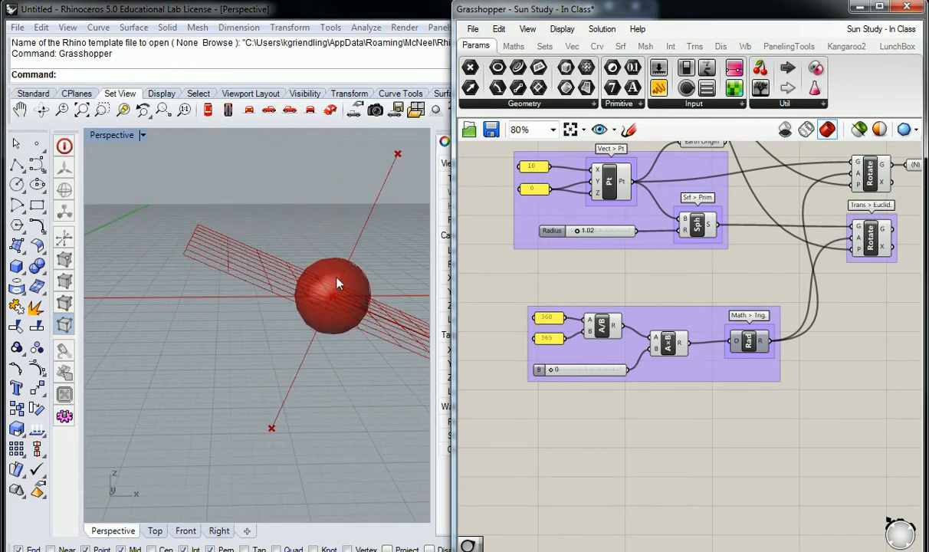
right_click_drag(333, 268, 345, 285)
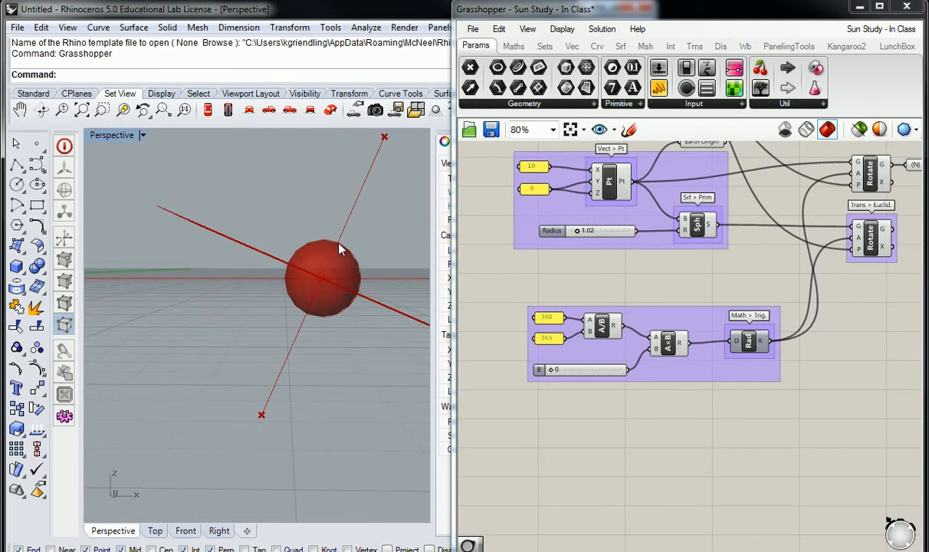
Step: Show the Front view at full size with both the Sun and Earth spheres framed
double_click(123, 136)
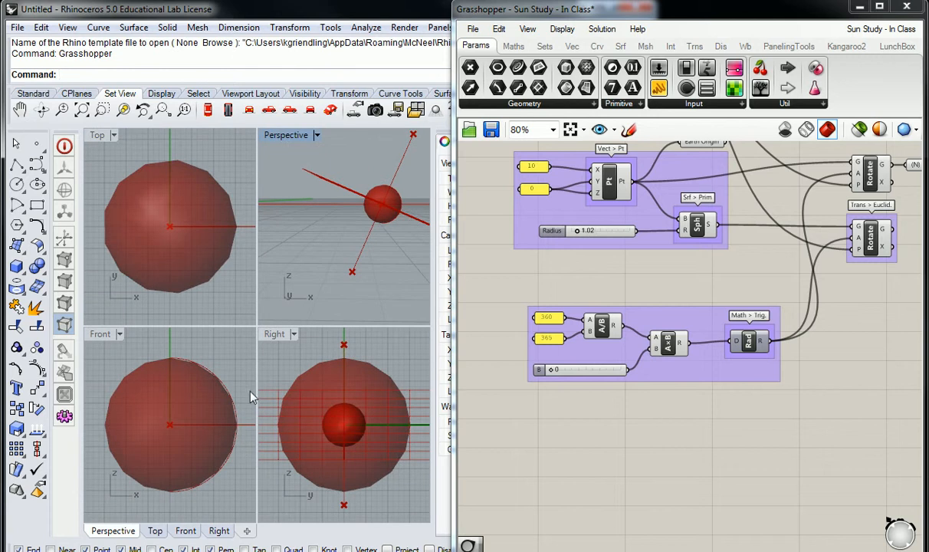
left_click(229, 366)
scroll(228, 367, "down", 11)
right_click_drag(228, 367, 153, 391)
scroll(154, 391, "up", 2)
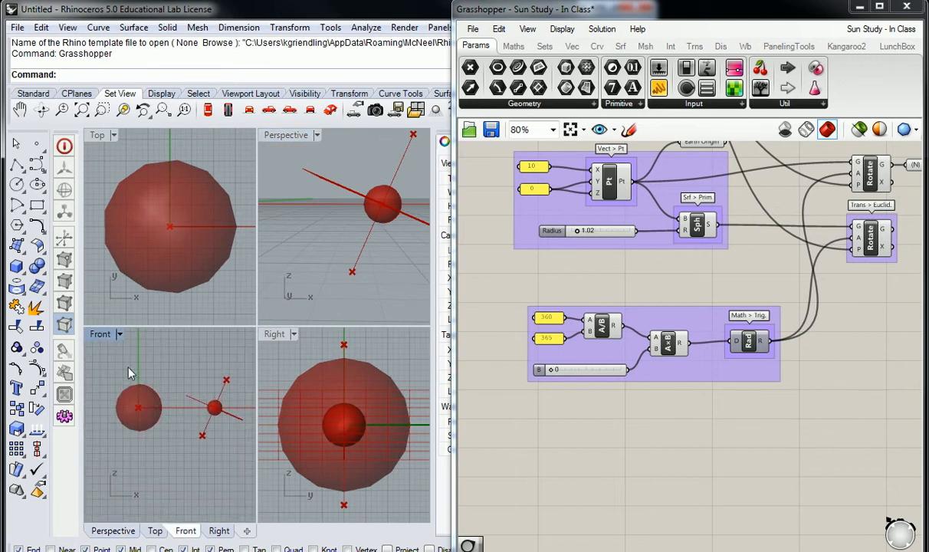
double_click(100, 334)
right_click_drag(283, 354, 257, 304)
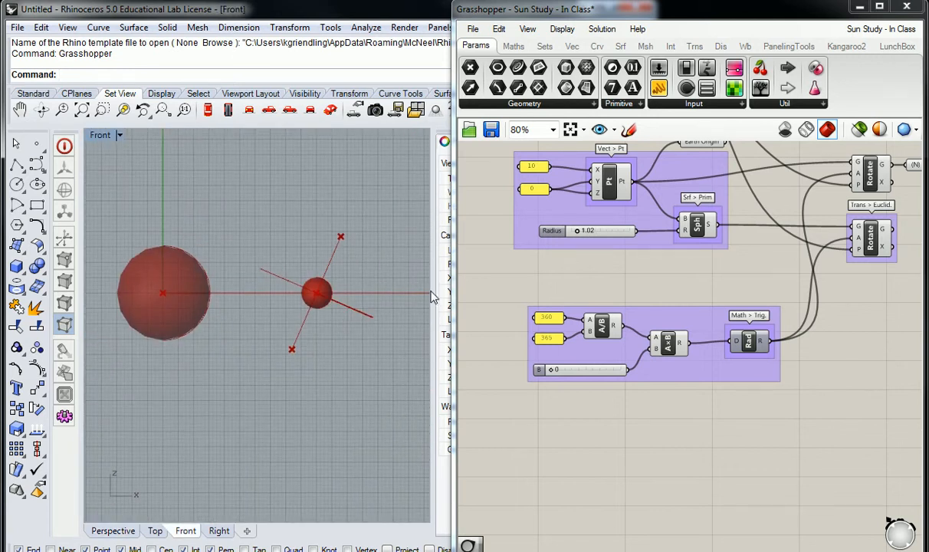
Step: Examine the Earth's tilted axis and plane relative to the Sun-Earth line in the Front view
left_click(502, 276)
scroll(327, 283, "up", 2)
left_click(341, 276)
scroll(325, 279, "up", 4)
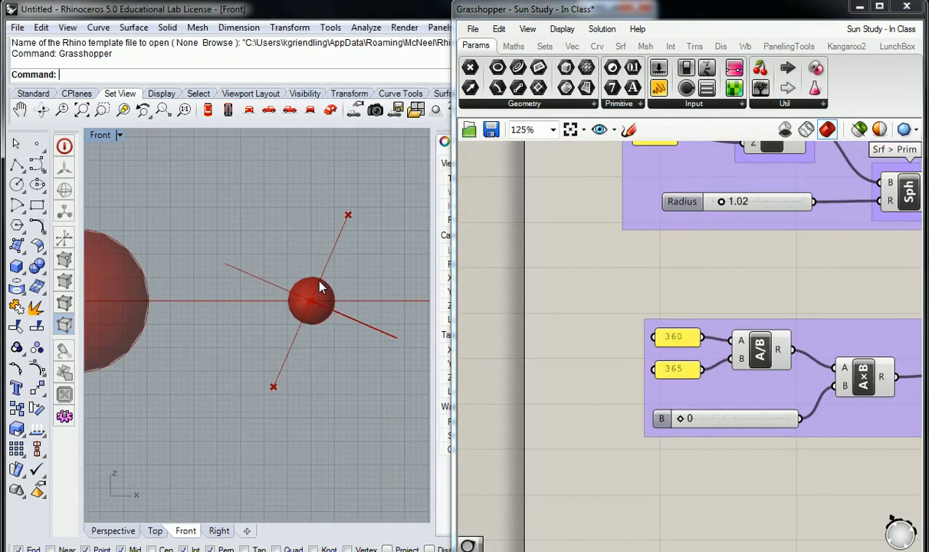
scroll(325, 285, "up", 4)
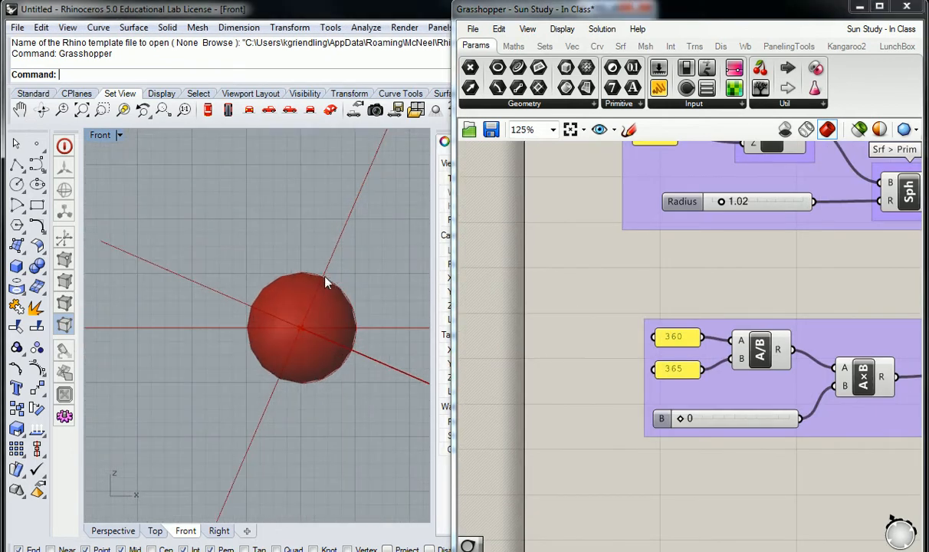
scroll(295, 276, "down", 5)
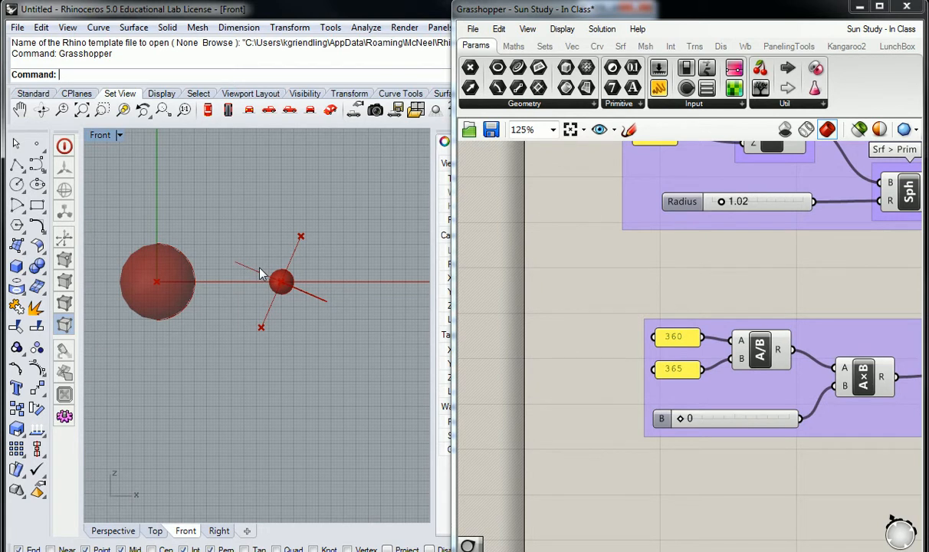
scroll(261, 274, "down", 3)
scroll(227, 264, "up", 4)
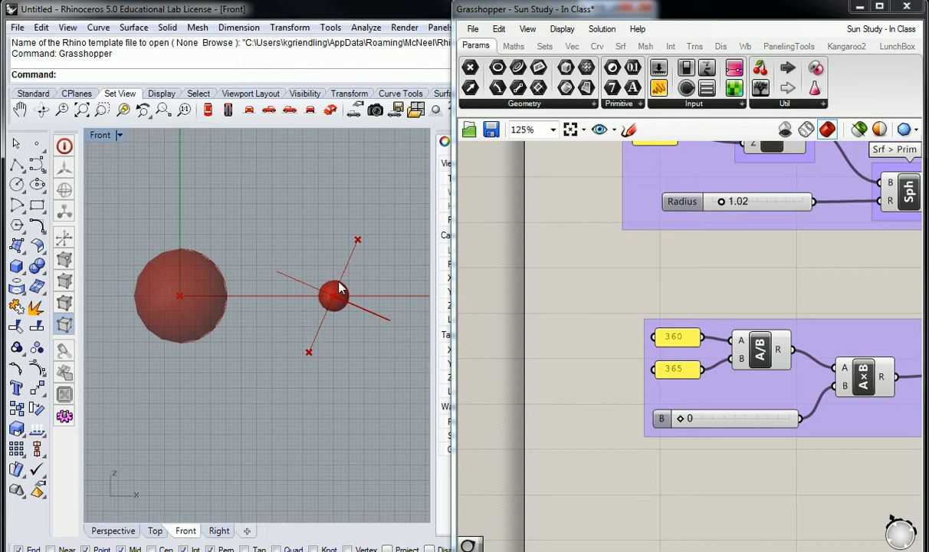
scroll(342, 286, "up", 8)
right_click_drag(306, 286, 289, 270)
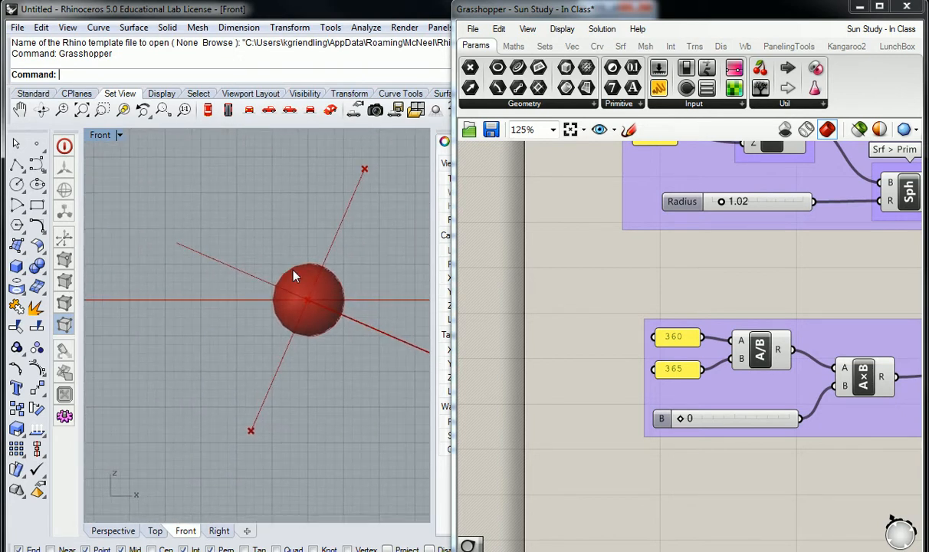
right_click_drag(288, 243, 300, 246)
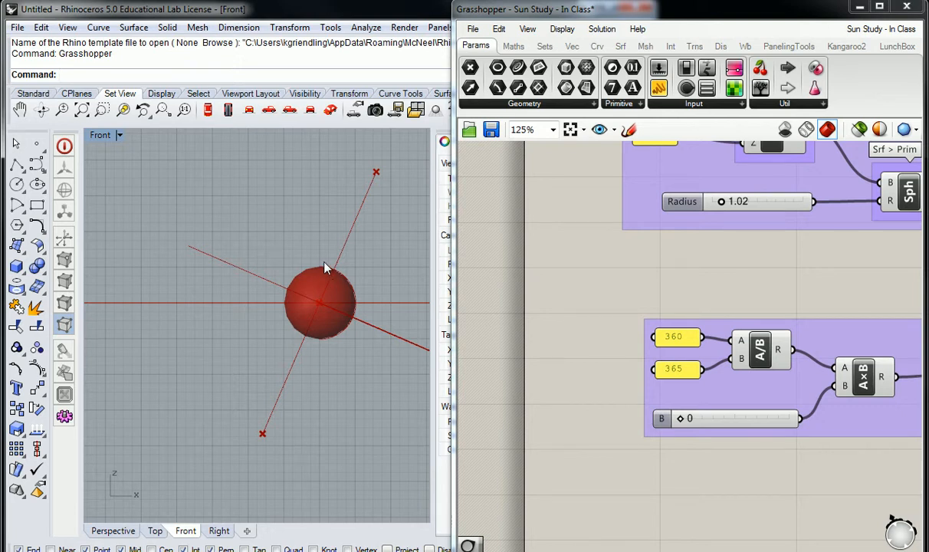
right_click_drag(285, 234, 305, 269)
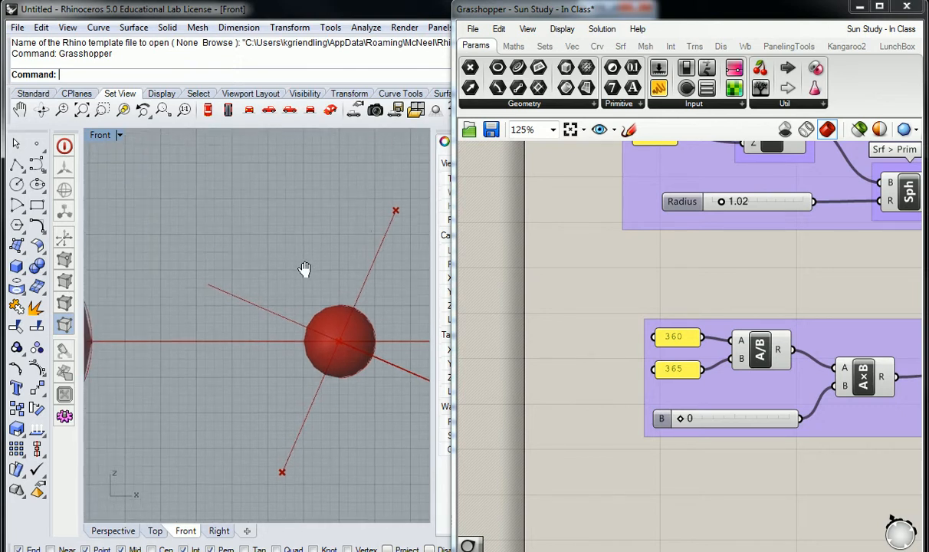
Step: Restore the four-view layout and set the orbit group's B slider to 92
double_click(99, 136)
right_click_drag(322, 195, 361, 236)
left_click_drag(681, 418, 709, 423)
right_click_drag(336, 253, 313, 224)
right_click_drag(313, 224, 325, 245, "shift")
scroll(370, 248, "up", 5)
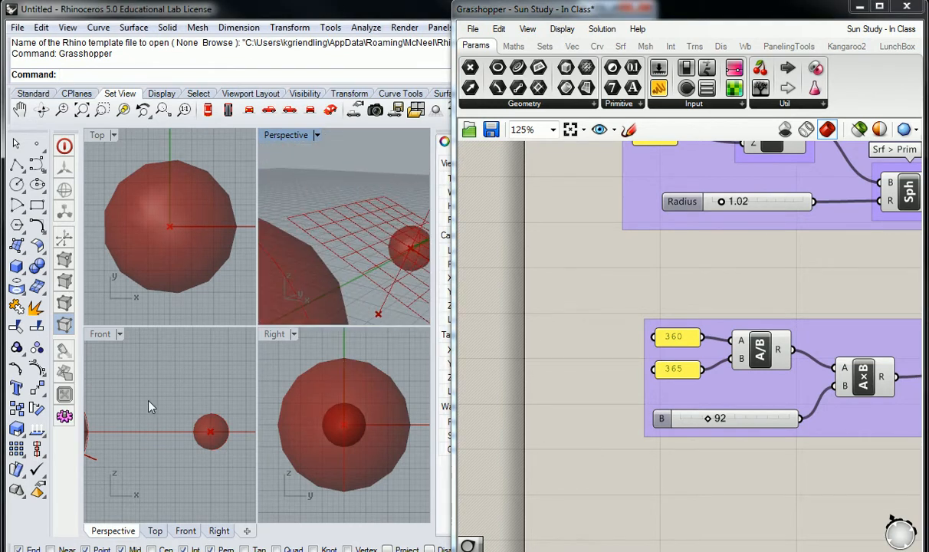
Step: Inspect the Earth's tilt at this orbit position in the Front view and the full-size Perspective view
scroll(182, 389, "down", 12)
right_click_drag(161, 384, 182, 407)
scroll(183, 410, "up", 12)
scroll(215, 420, "down", 4)
right_click_drag(392, 288, 307, 164)
double_click(285, 135)
right_click_drag(357, 285, 258, 344)
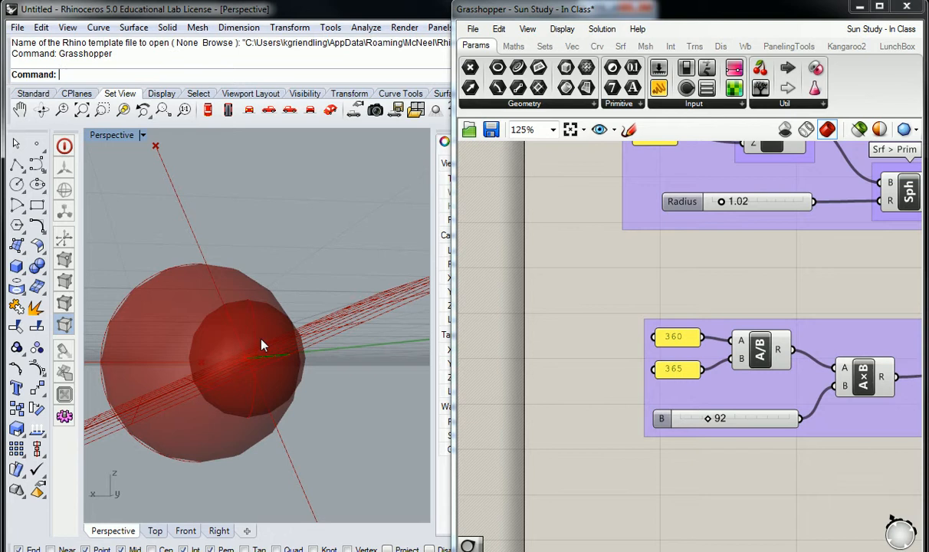
right_click_drag(160, 264, 280, 302)
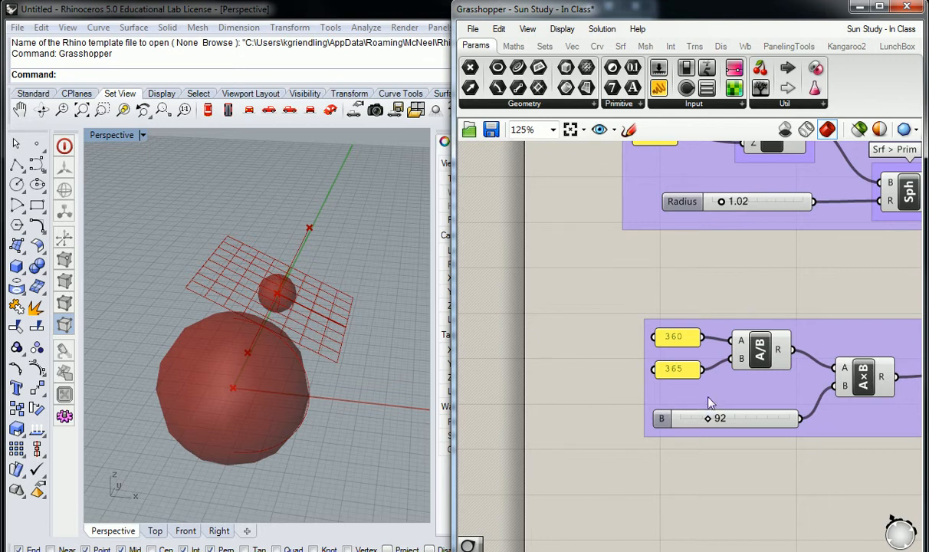
Step: Set the orbit group's B slider to 182 and show the Earth and Sun in the full-size Front view
left_click_drag(707, 418, 734, 422)
right_click_drag(264, 318, 375, 316)
double_click(115, 135)
left_click(205, 363)
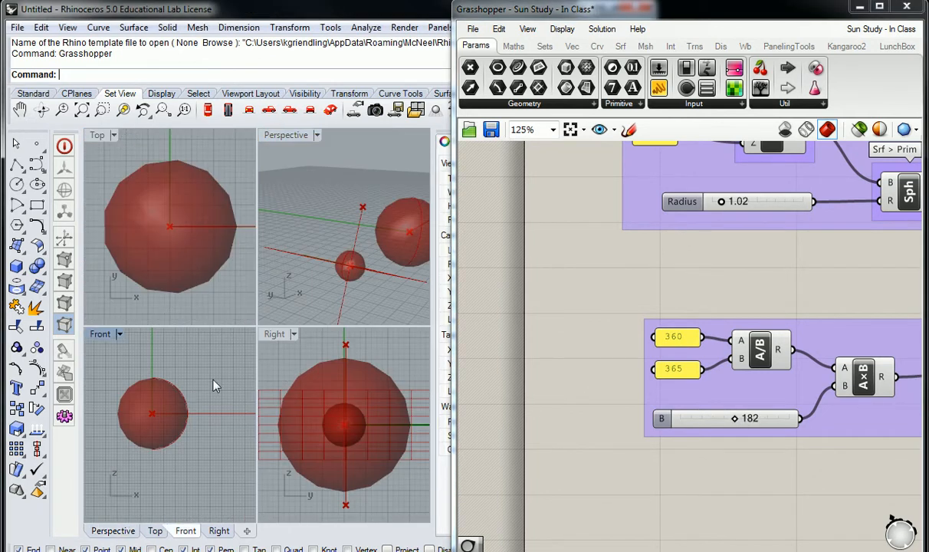
double_click(112, 334)
right_click_drag(197, 322, 242, 307)
scroll(242, 305, "down", 2)
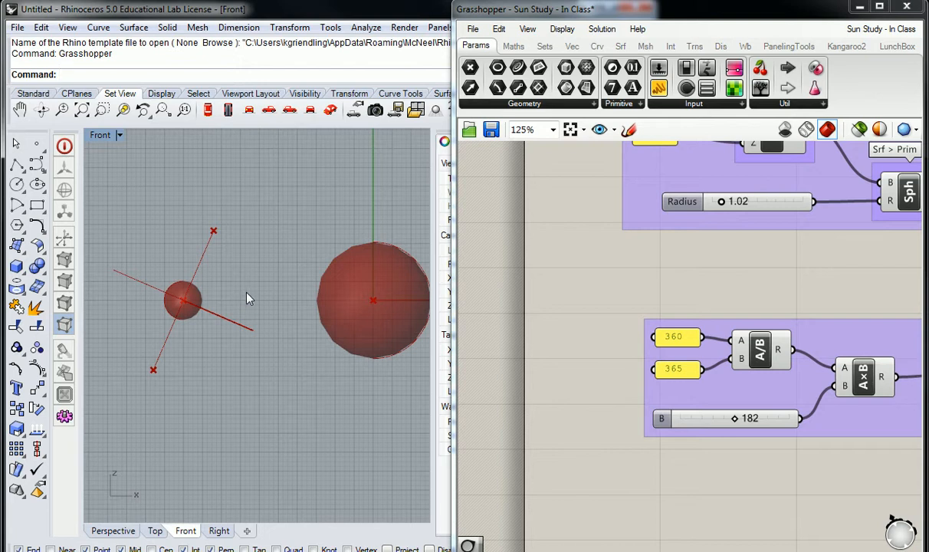
Step: Restore the four-view layout and frame the Earth's tilted plane beside the Sun in the perspective view
mouse_move(253, 276)
right_mouse_down()
mouse_move(242, 311)
mouse_move(241, 288)
right_mouse_up()
double_click(101, 136)
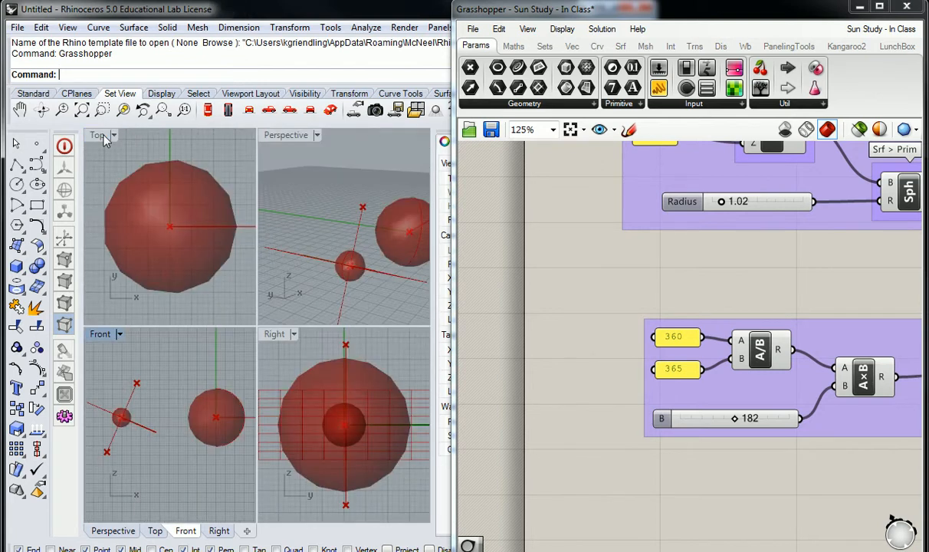
right_click_drag(370, 246, 350, 228)
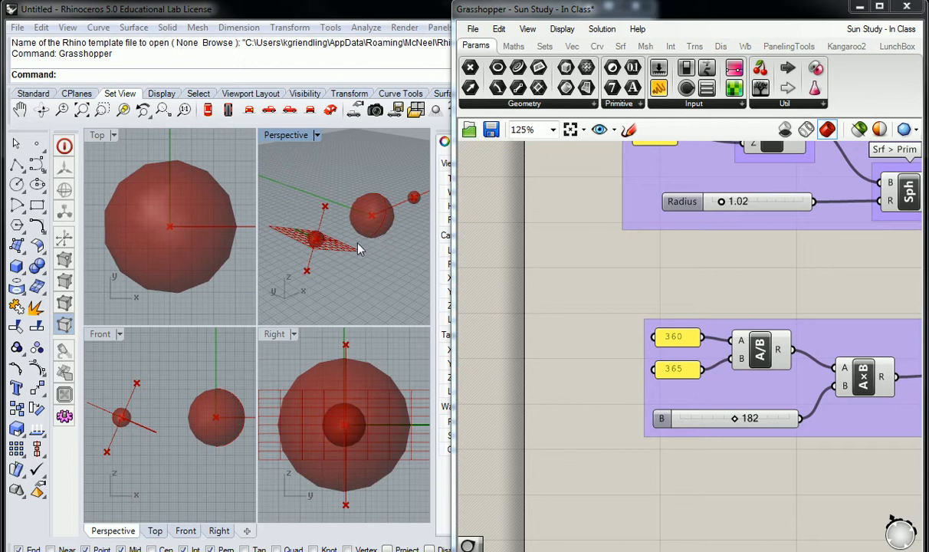
right_click_drag(358, 244, 314, 265)
scroll(341, 241, "up", 4)
left_click(751, 311)
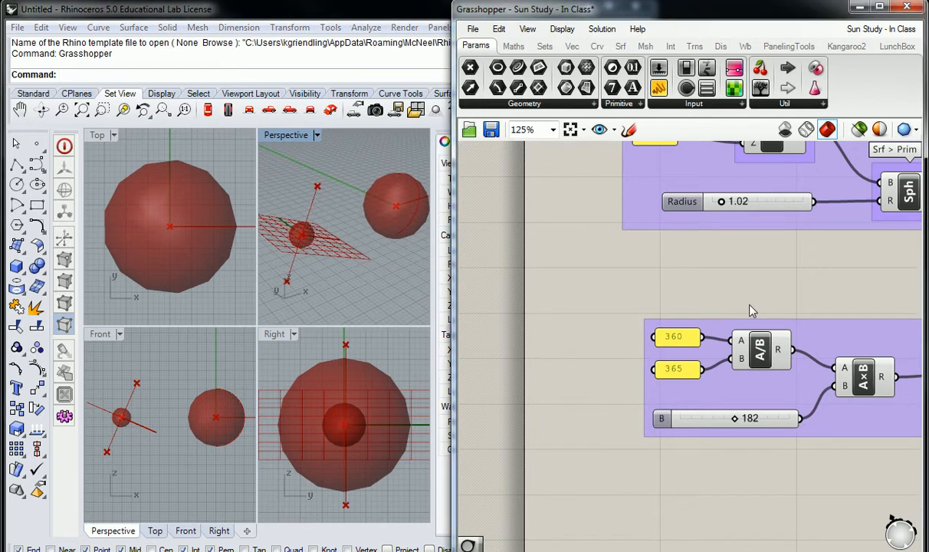
Step: Locate the Rotate component that moves the Earth sphere and select it to highlight its geometry
scroll(814, 300, "down", 8)
right_click_drag(814, 300, 546, 296)
scroll(816, 291, "up", 4)
scroll(546, 296, "down", 1)
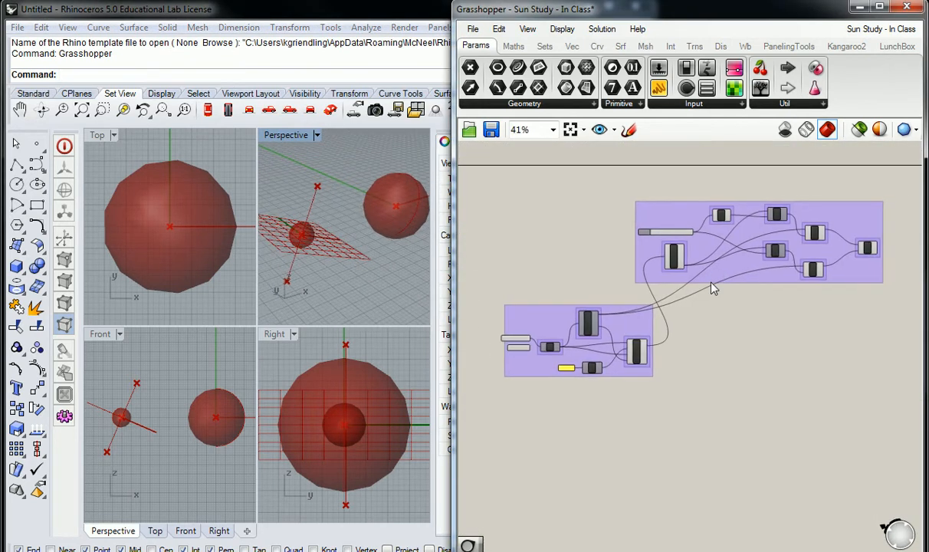
right_click_drag(531, 255, 709, 259)
scroll(537, 318, "up", 3)
left_click(555, 258)
left_click(557, 321)
right_click_drag(529, 321, 608, 297)
left_click(603, 340)
left_click(642, 290)
left_click(679, 300)
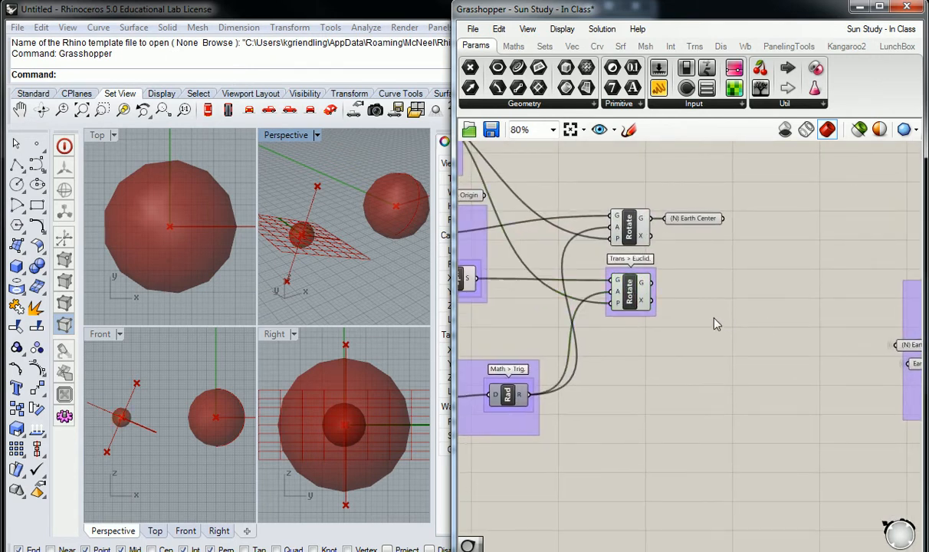
left_click(638, 302)
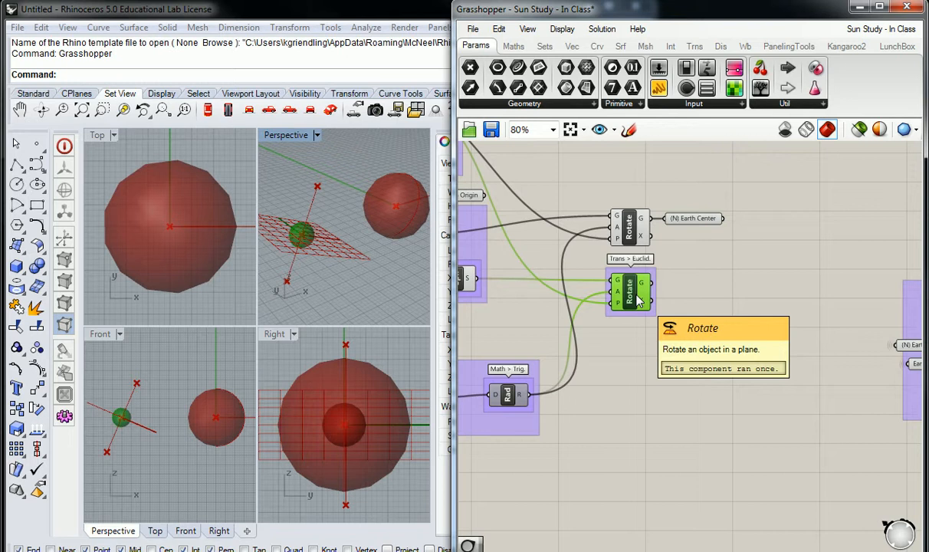
Step: Reselect the Earth sphere's Rotate component to check its highlighted preview up close, and deselect it
left_click(665, 297)
right_click_drag(685, 253, 635, 272)
left_click(598, 309)
scroll(676, 287, "down", 2)
scroll(606, 343, "up", 2)
scroll(605, 343, "up", 3)
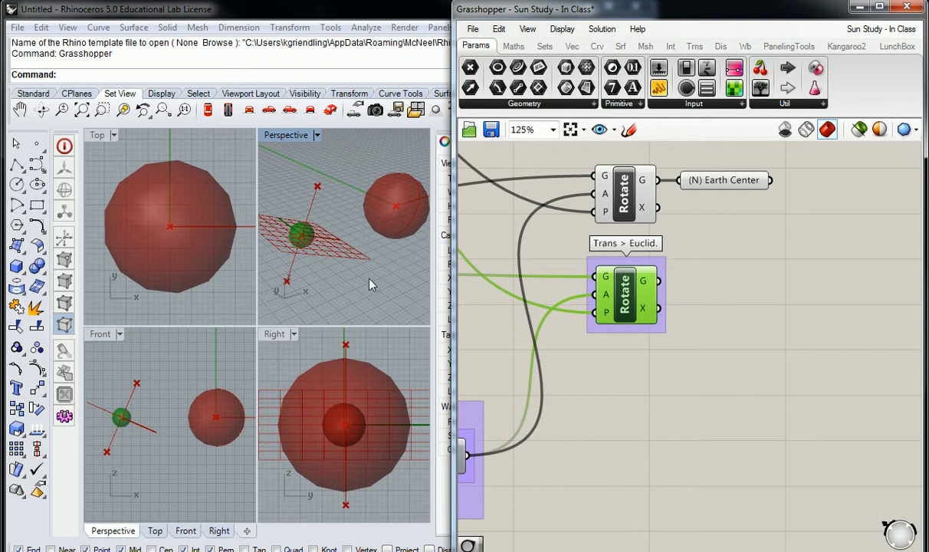
right_click(312, 290)
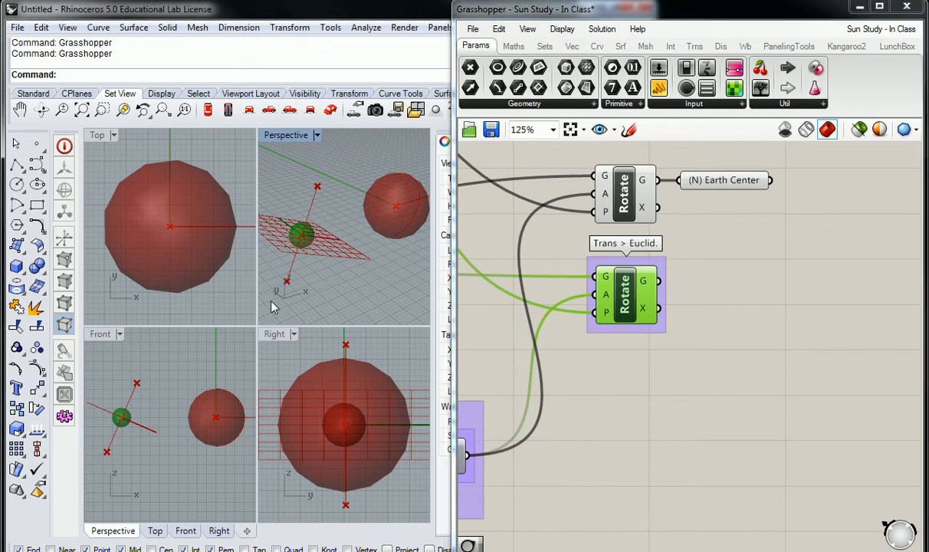
left_click(491, 370)
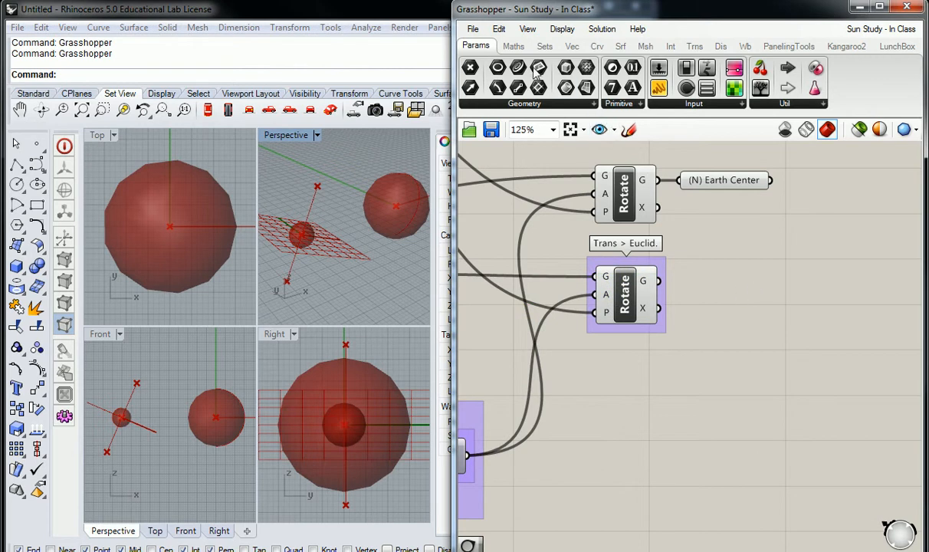
Step: Place a Divide Domain² component on the canvas beside the Earth sphere's Rotate component
left_click(518, 46)
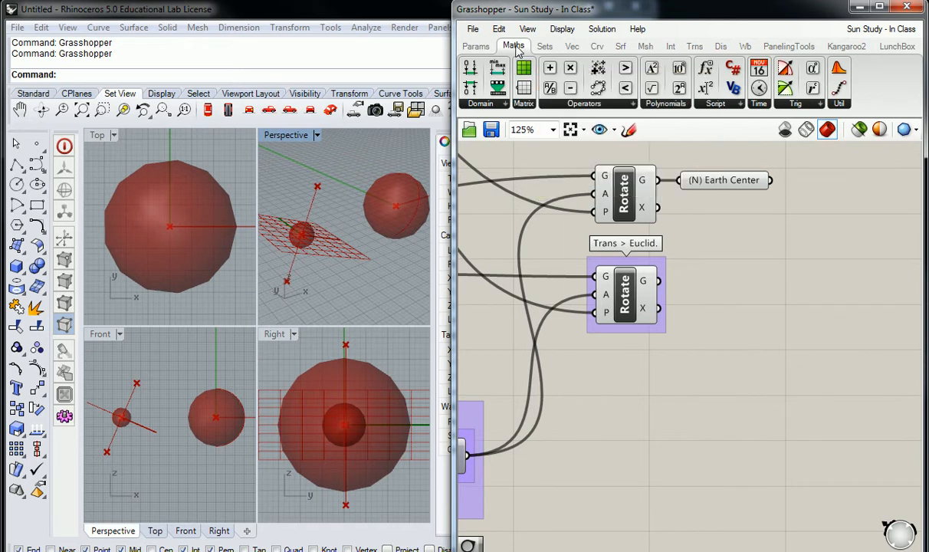
left_click(466, 103)
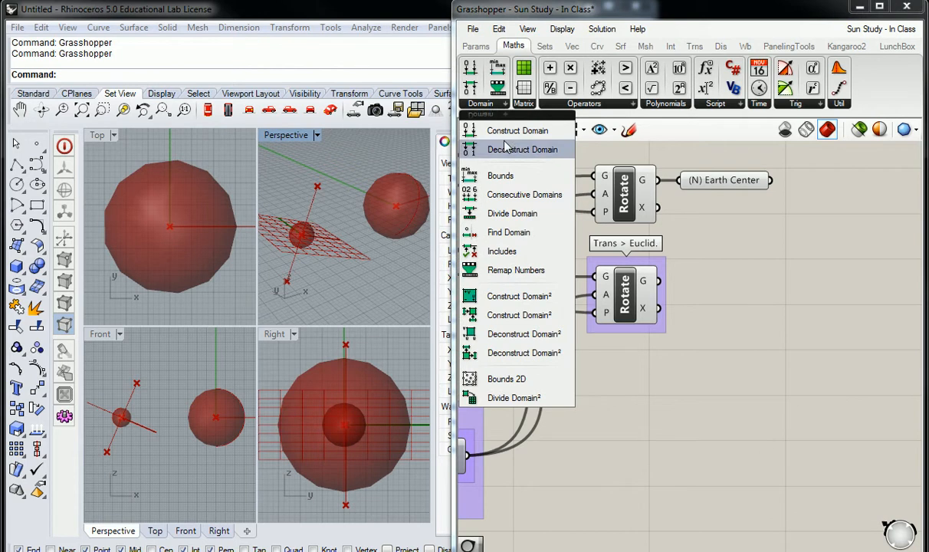
left_click(513, 398)
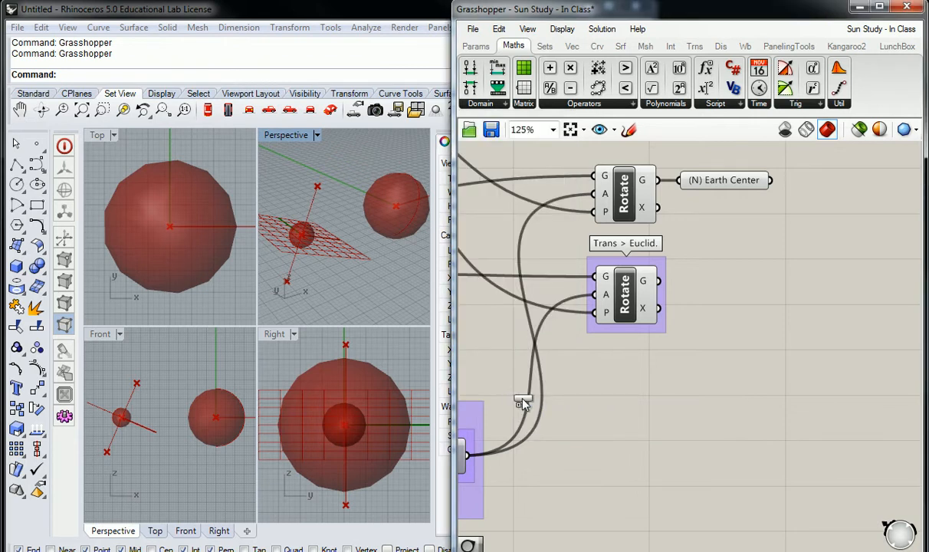
left_click(737, 362)
left_click(697, 300)
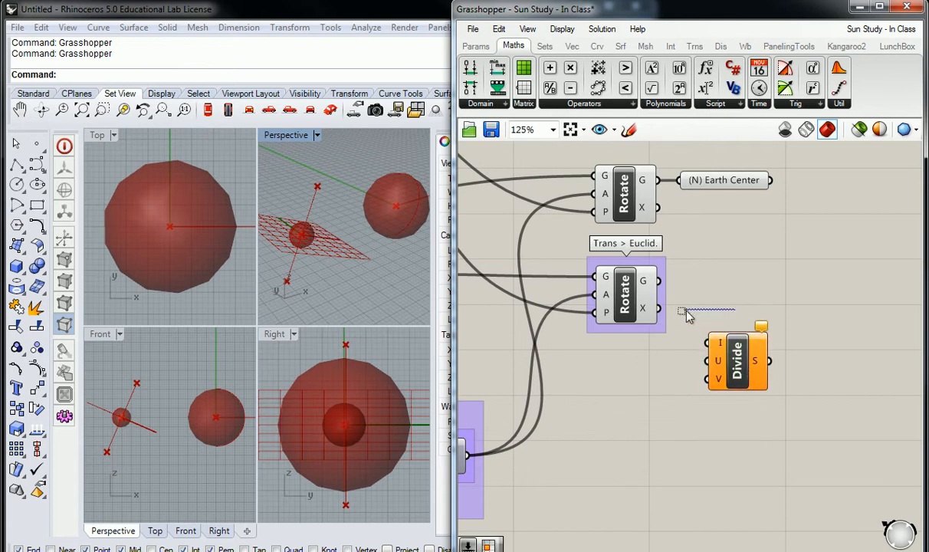
Step: Connect the Earth sphere's rotated geometry to the base domain input of the Divide Domain² component
right_click_drag(703, 298, 628, 297)
scroll(642, 316, "up", 1)
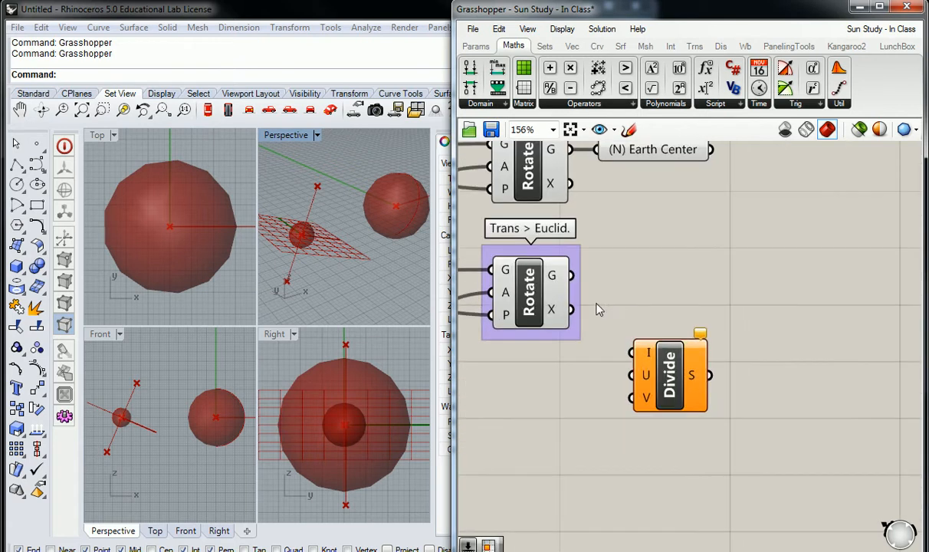
left_click_drag(571, 275, 631, 353)
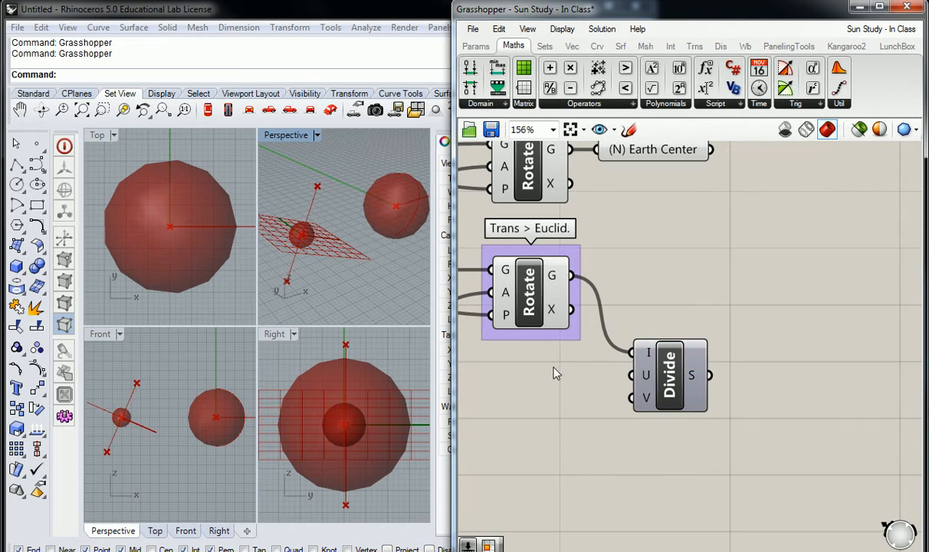
Step: Put the Divide Domain² component in its own group and label the group "Math > Dom"
mouse_move(649, 357)
left_click(638, 366)
key("ctrl+g")
right_click(695, 335)
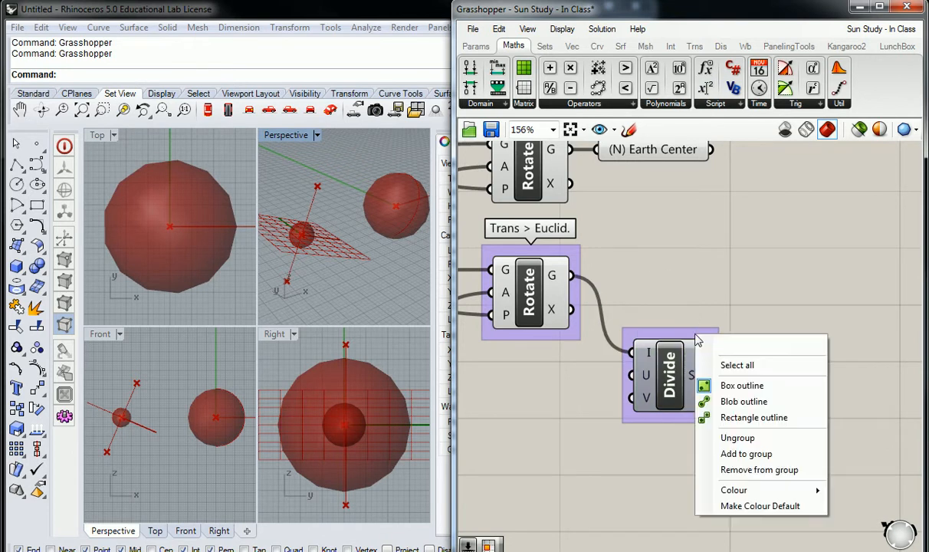
type("Math > Dom")
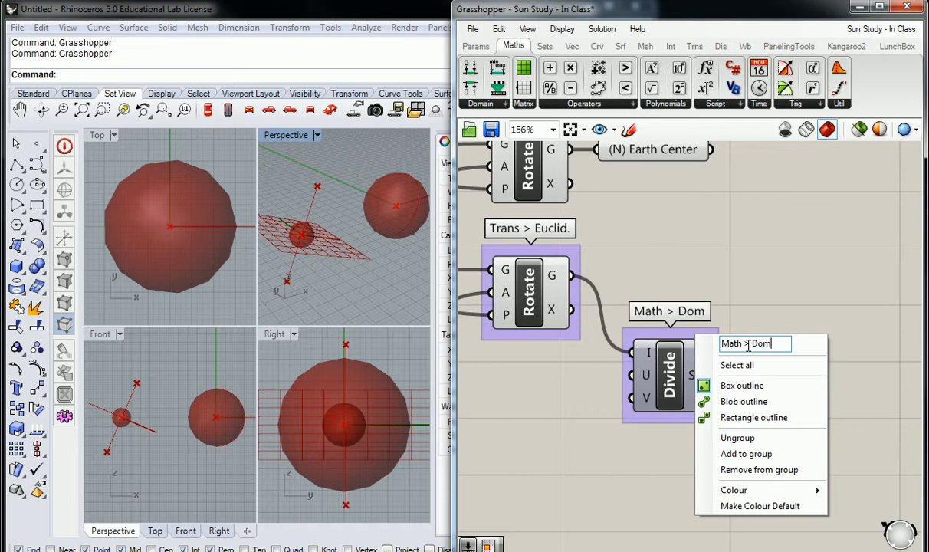
left_click(740, 275)
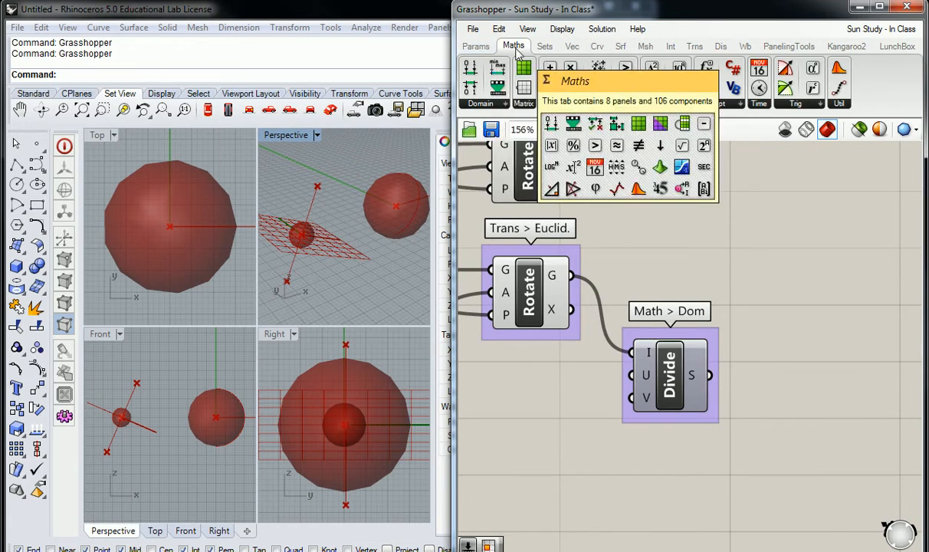
Step: Place an Isotrim component on the canvas beside the Divide Domain² group
left_click(622, 47)
left_click(764, 109)
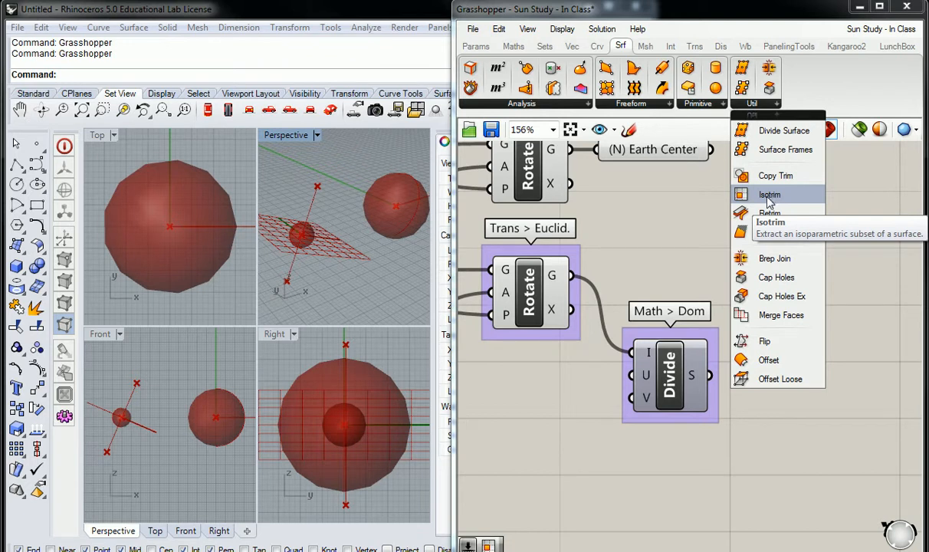
mouse_move(646, 352)
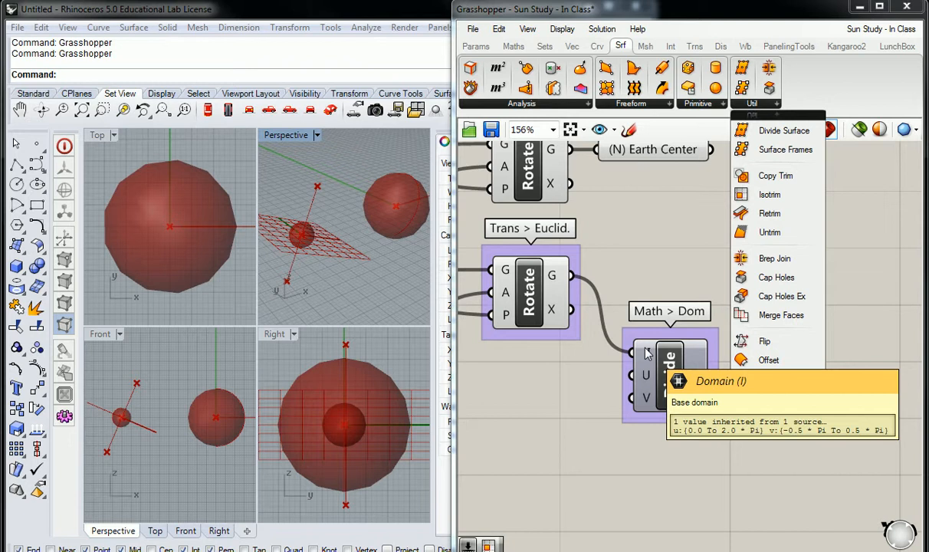
left_click_drag(751, 194, 801, 303)
left_click(701, 269)
left_click(789, 276)
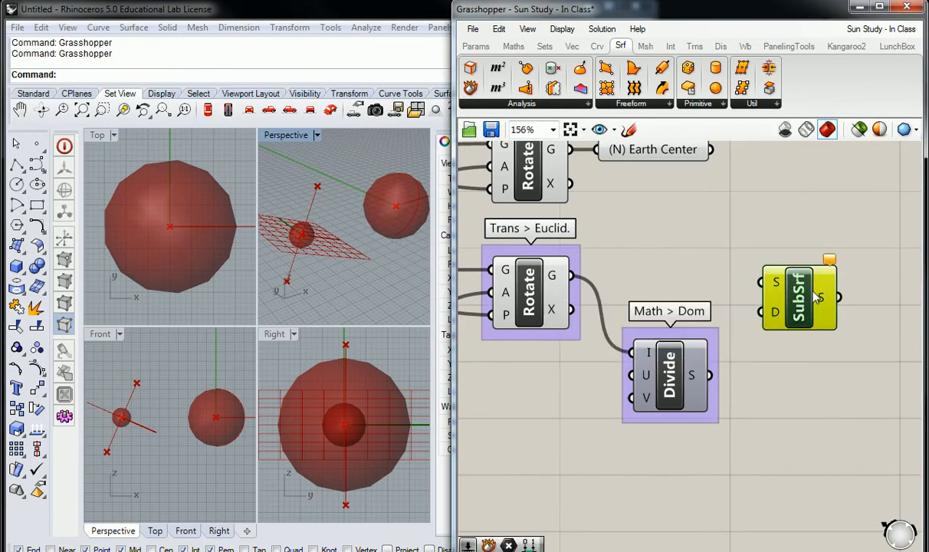
Step: Put the Isotrim component in its own group and label the group "Srf > Util."
key("ctrl+g")
right_click(797, 259)
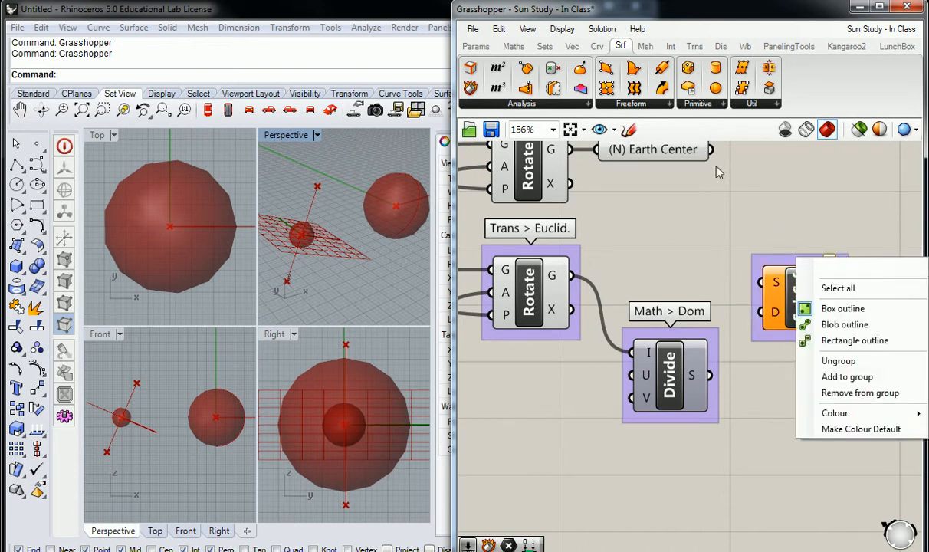
type("Srf > ")
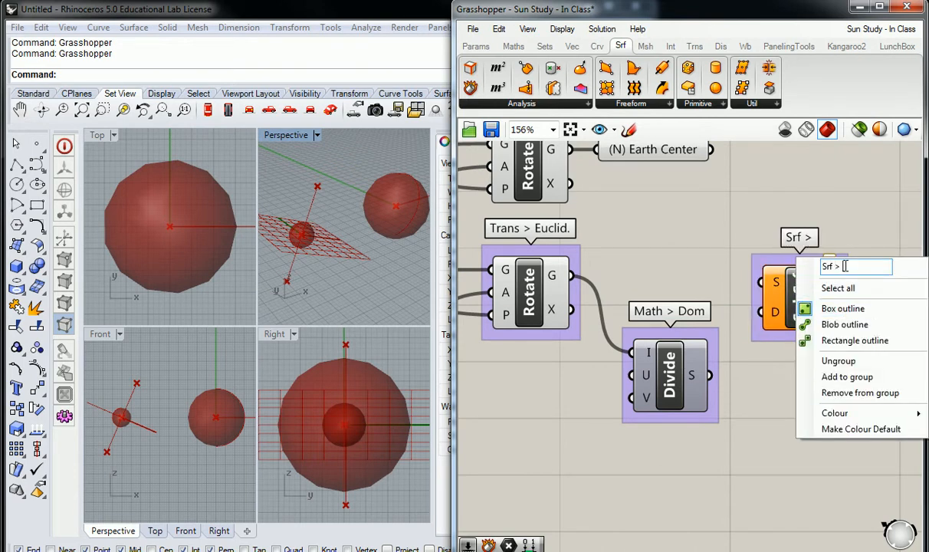
type("Util.")
key("Return")
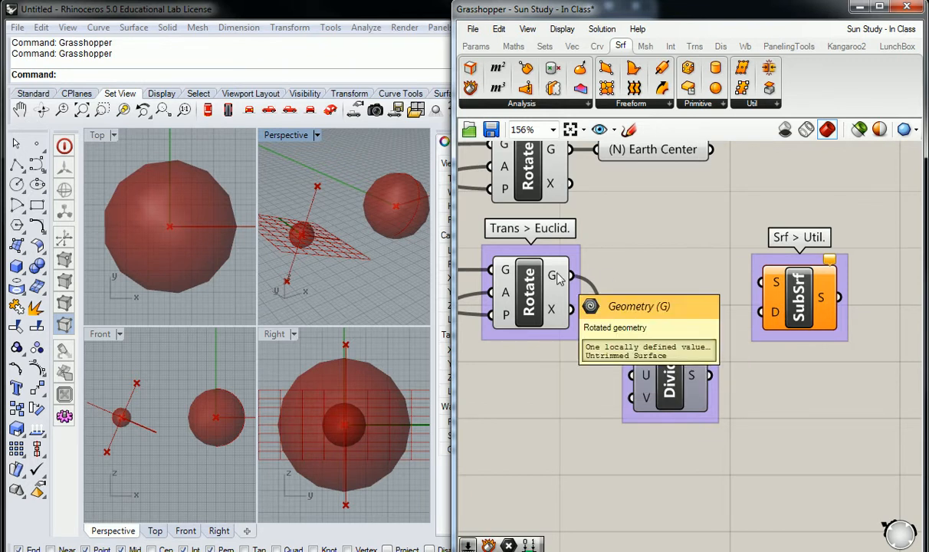
Step: Feed the Earth sphere's rotated geometry into Isotrim's surface input and the divided domain segments into its domain input
left_click(555, 280)
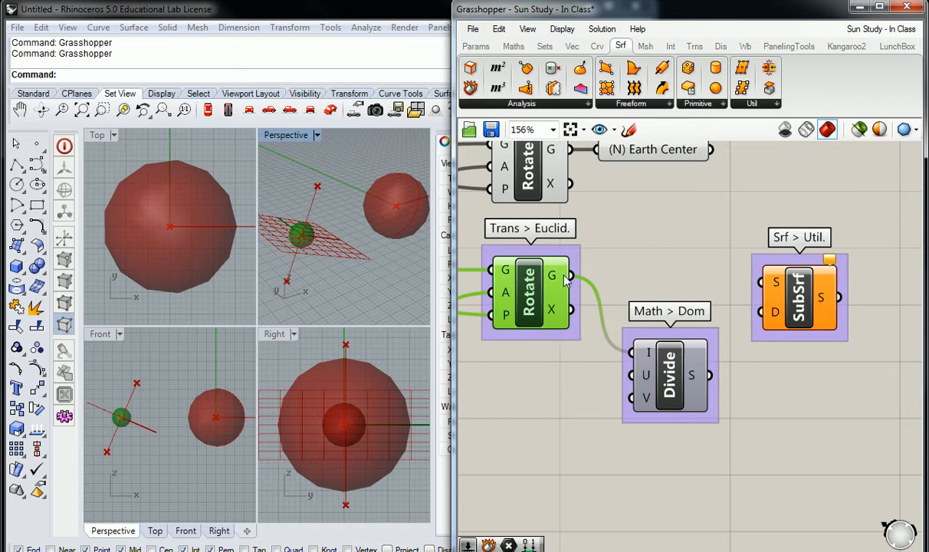
left_click_drag(567, 275, 758, 280)
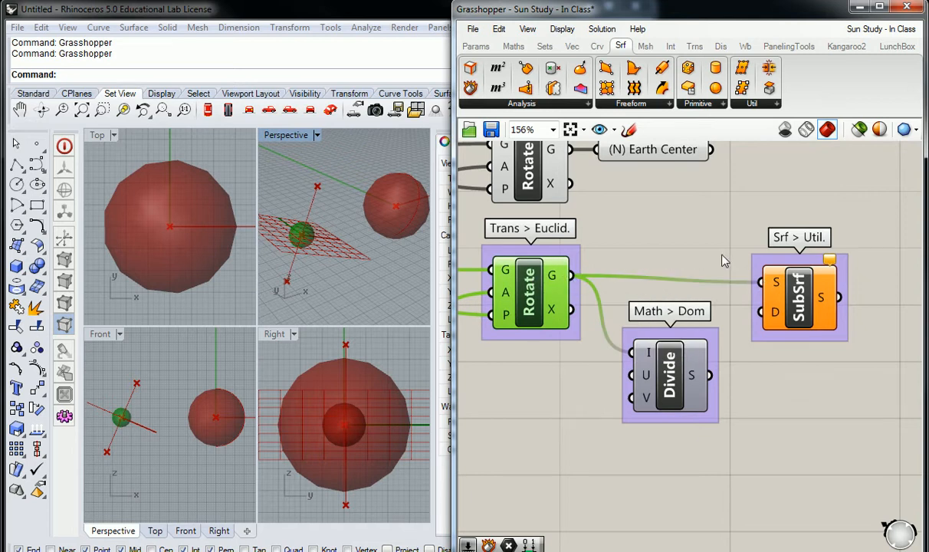
left_click(701, 240)
mouse_move(691, 377)
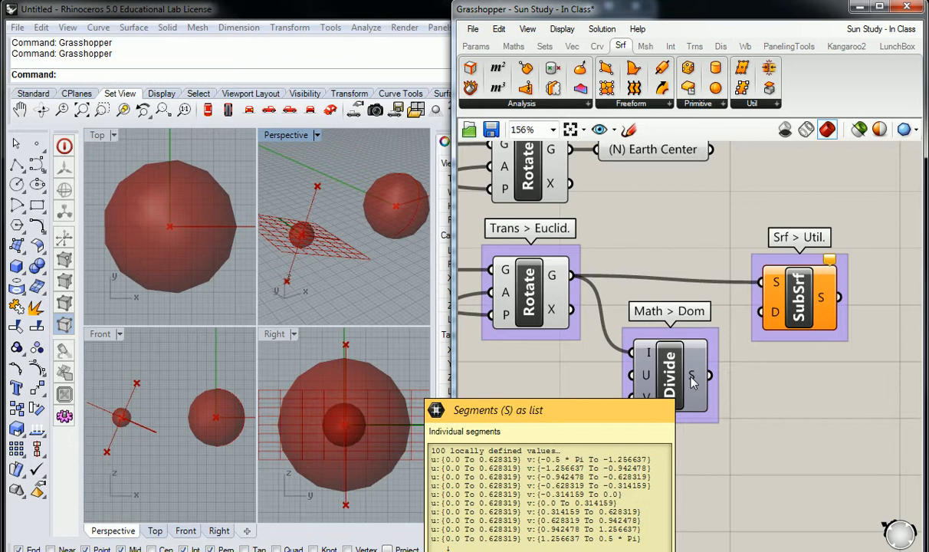
left_click_drag(709, 375, 758, 311)
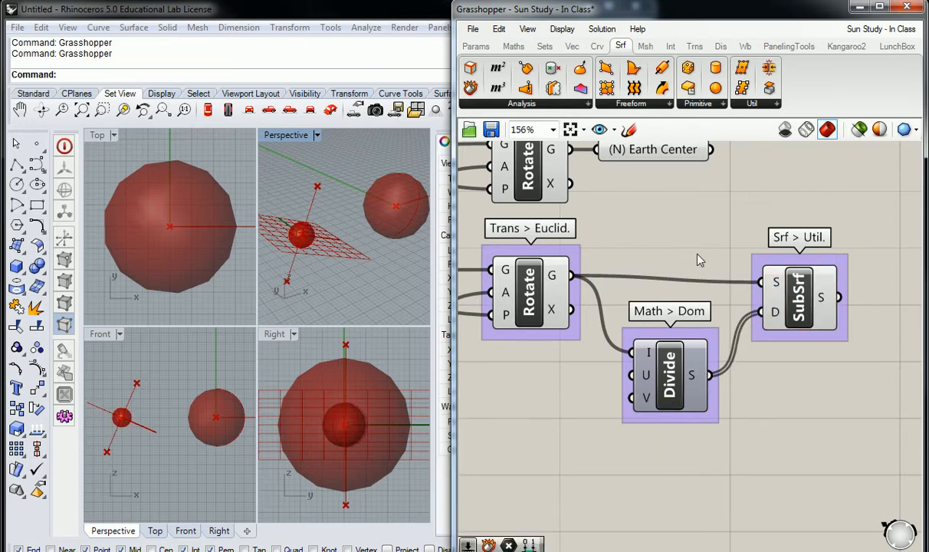
Step: Maximize the Perspective viewport with a close-up of the Earth sphere and its tilted plane
scroll(301, 241, "up", 4)
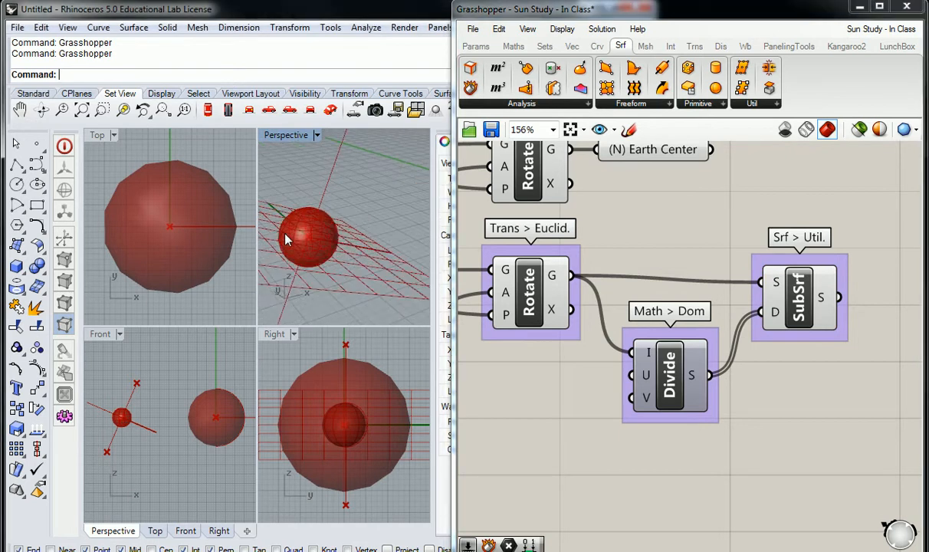
right_click_drag(298, 241, 386, 215)
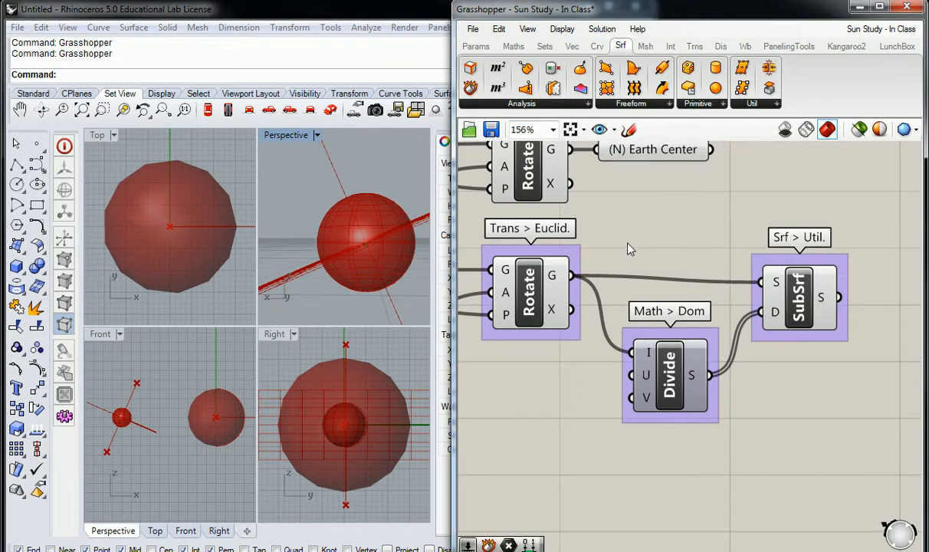
scroll(384, 246, "up", 3)
double_click(291, 136)
right_click_drag(262, 332, 285, 315)
Step: Nudge the Isotrim component slightly upward and highlight its output to examine the sphere's subdivided surface panels
left_click_drag(797, 296, 798, 289)
right_click_drag(327, 230, 338, 250)
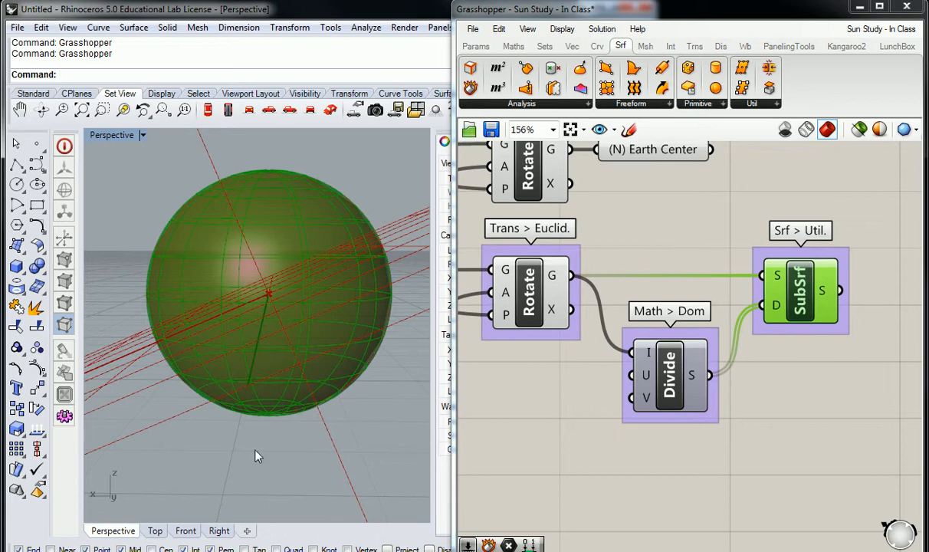
left_click(560, 414)
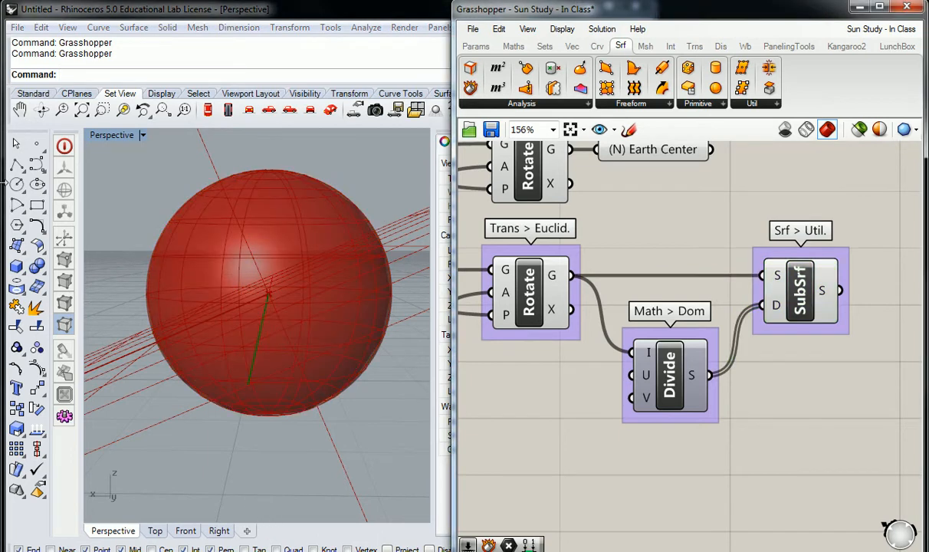
left_click(815, 302)
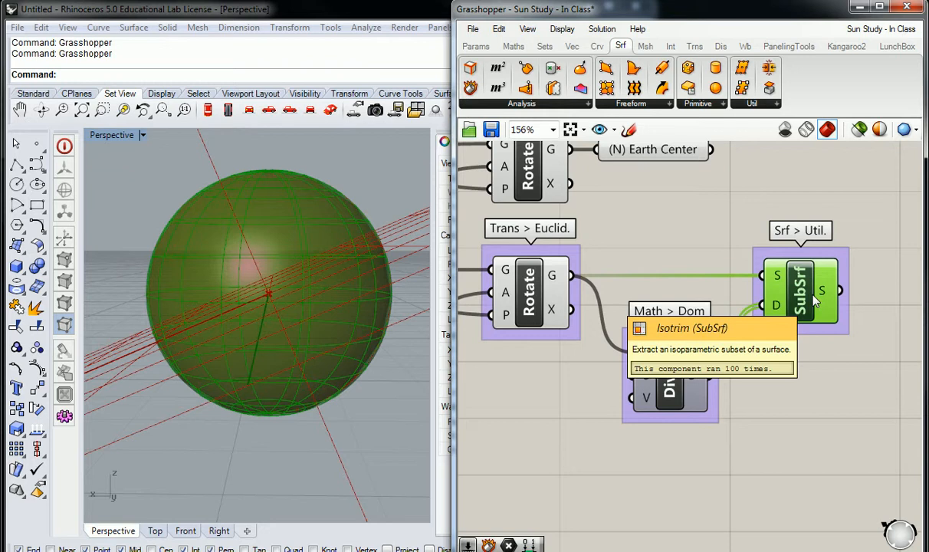
left_click(710, 214)
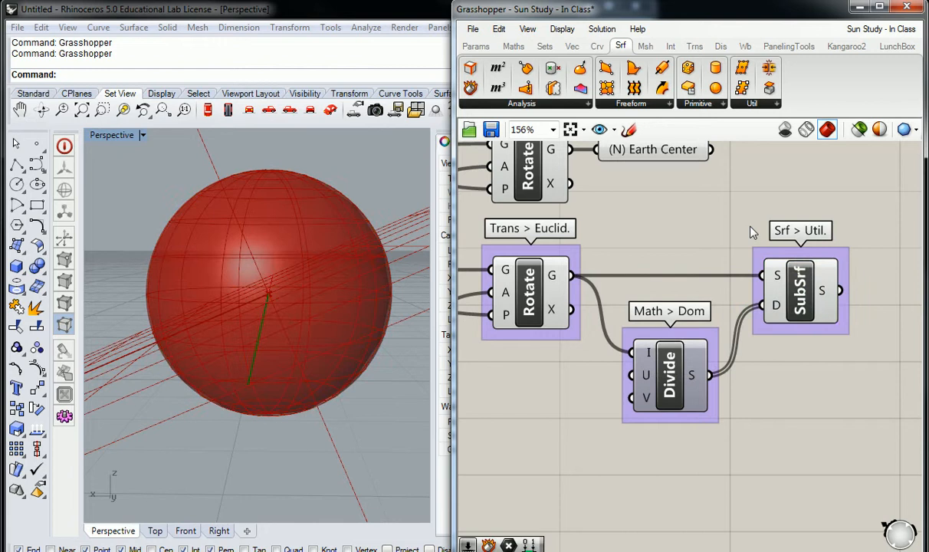
Step: Enclose the Divide Domain² and Isotrim groups together in one larger group
left_click(811, 299)
left_click_drag(815, 428, 636, 233)
key("ctrl+g")
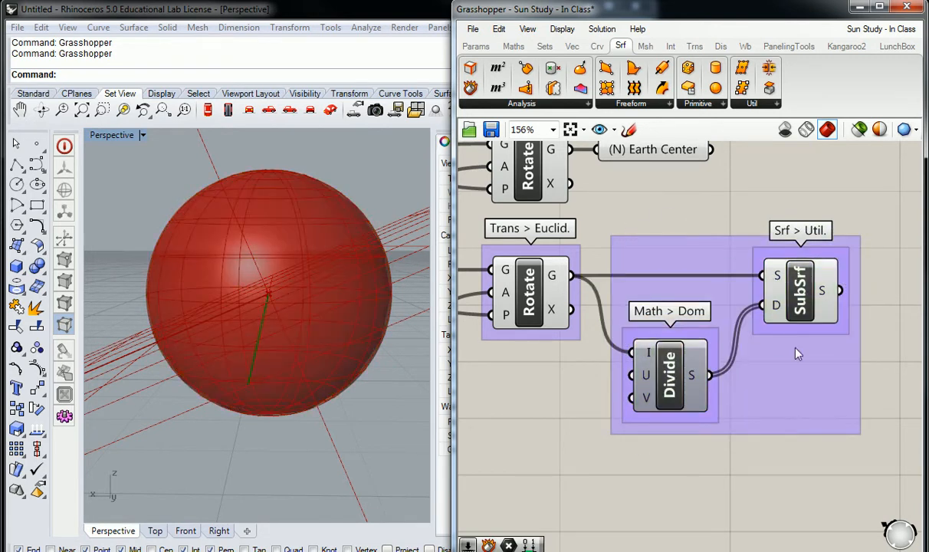
right_click_drag(754, 352, 684, 338)
left_click_drag(718, 373, 752, 373)
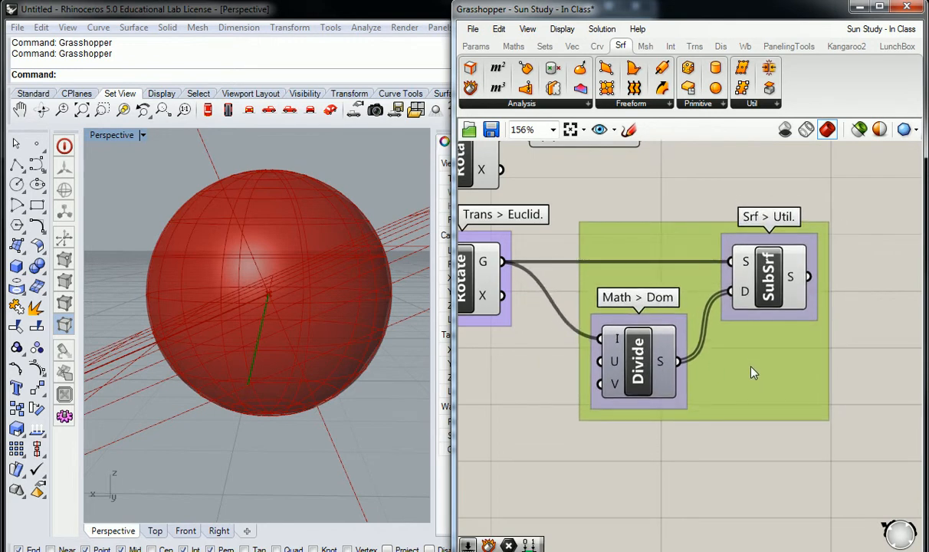
left_click(613, 204)
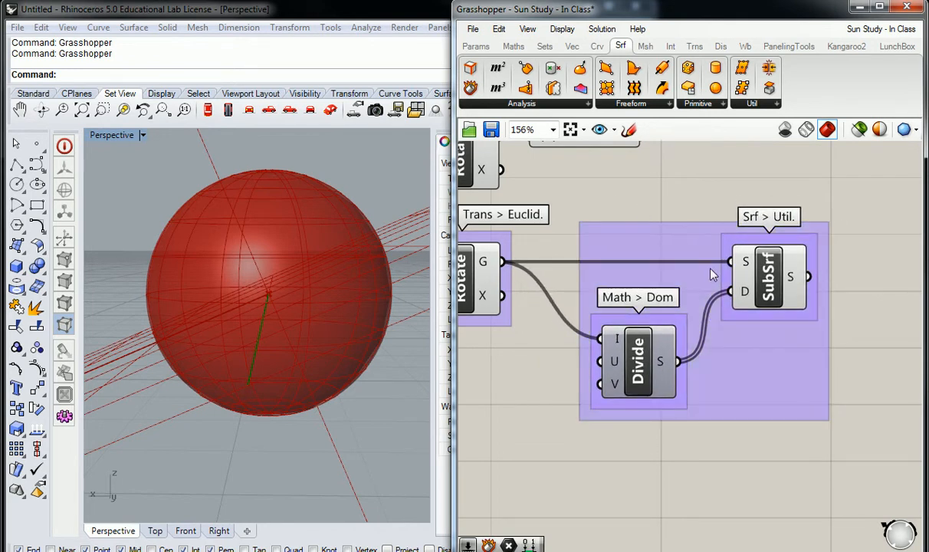
Step: Highlight the Isotrim component again to review the Earth sphere's subdivided panels, and deselect it
scroll(759, 265, "down", 3)
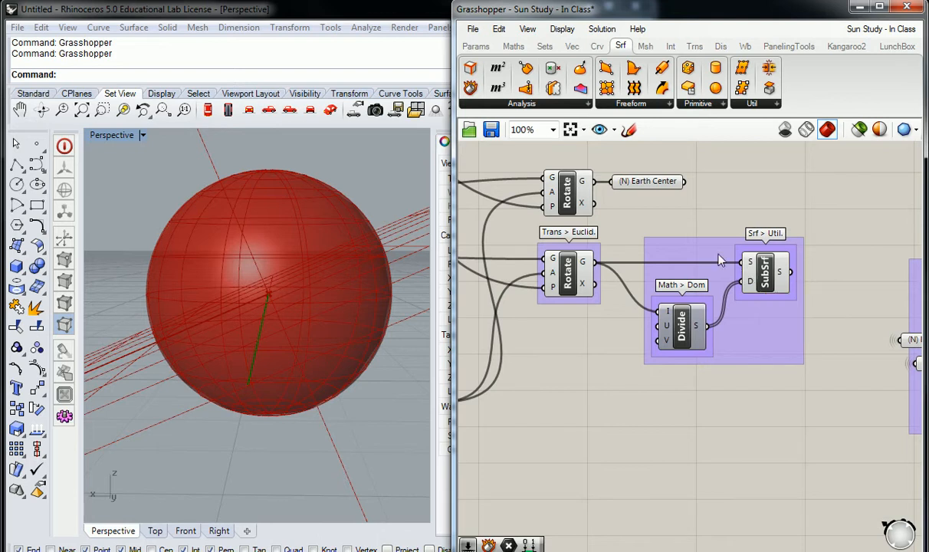
left_click(755, 268)
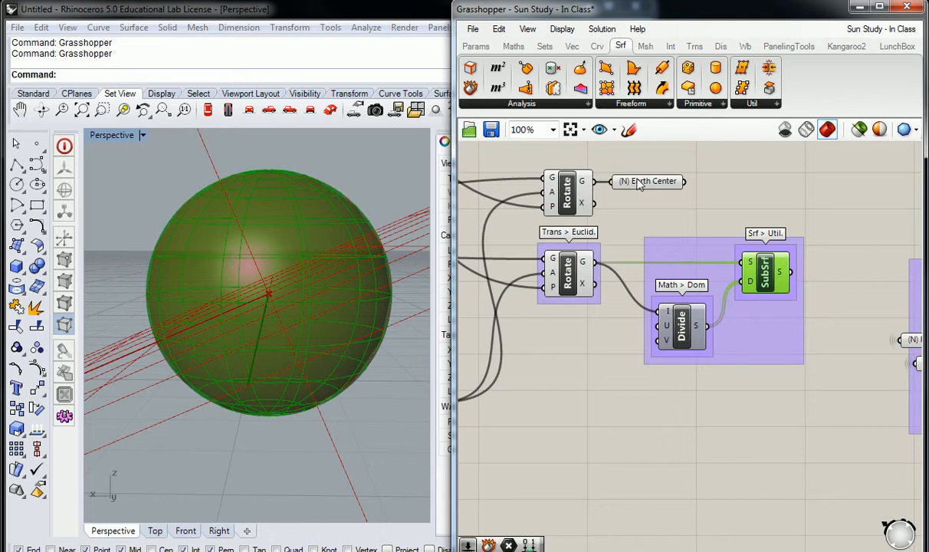
left_click(732, 183)
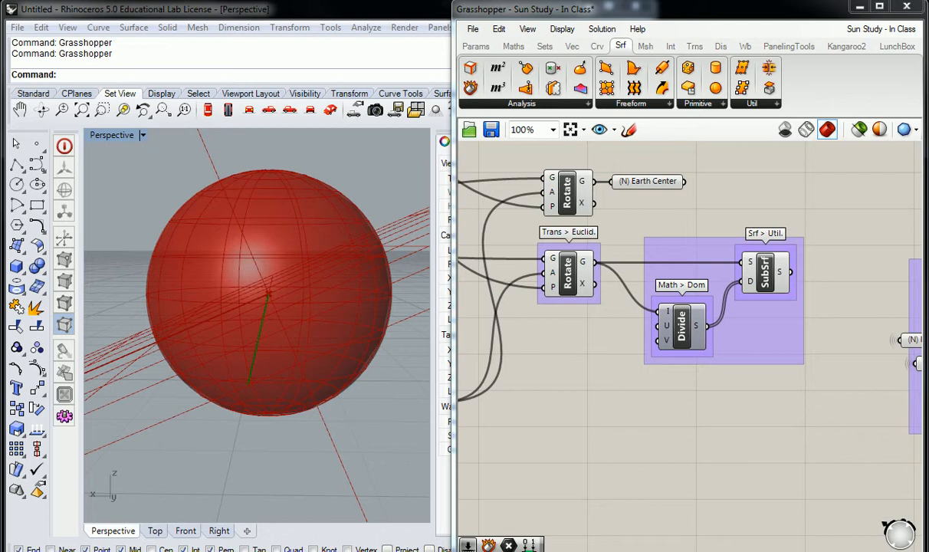
Step: Move the two downstream component groups farther from the new subdivision group to free up canvas space
right_click_drag(817, 195, 719, 199)
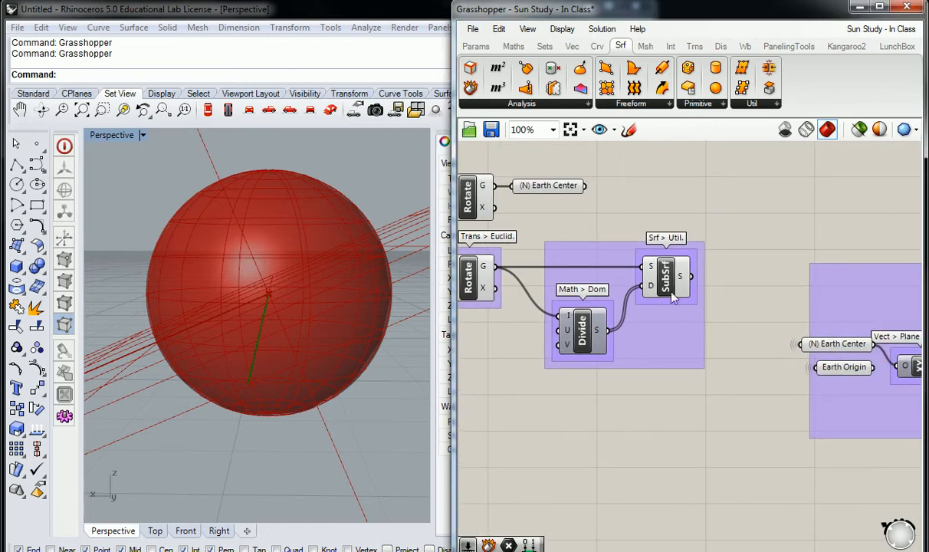
right_click_drag(685, 301, 758, 321)
scroll(763, 312, "down", 5)
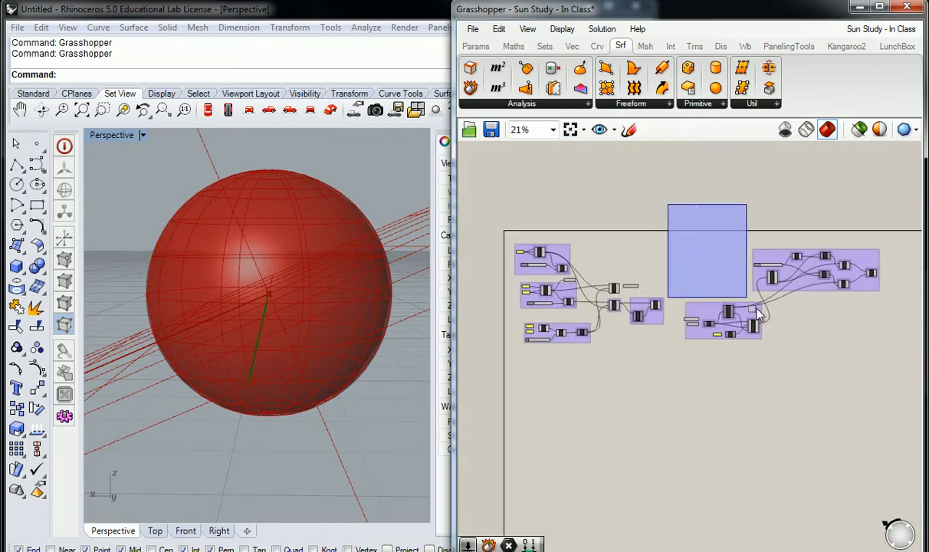
left_click_drag(676, 221, 889, 351)
left_click_drag(847, 271, 912, 308)
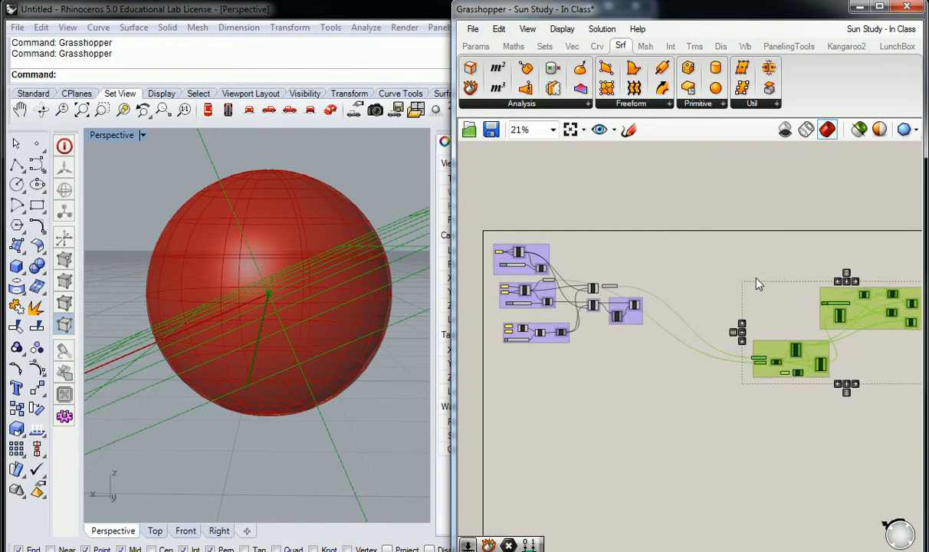
left_click(798, 290)
Step: Select the (N) Earth Center parameter to trace its outgoing wire, and check the open canvas beside the Isotrim group
scroll(625, 304, "up", 6)
right_click_drag(639, 297, 696, 318)
left_click(631, 263)
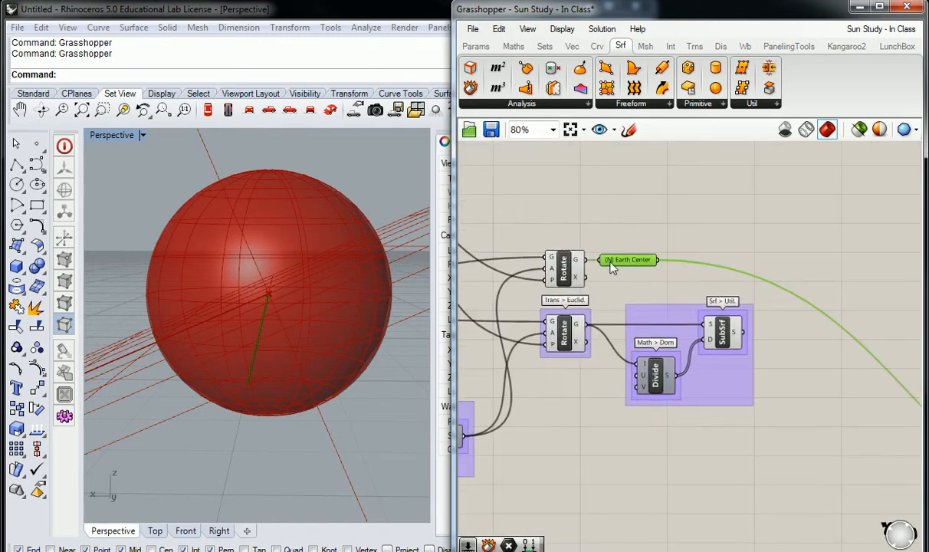
right_click_drag(631, 265, 756, 294)
left_click(526, 265)
left_click(748, 288)
right_click_drag(856, 311, 703, 292)
left_click(702, 292)
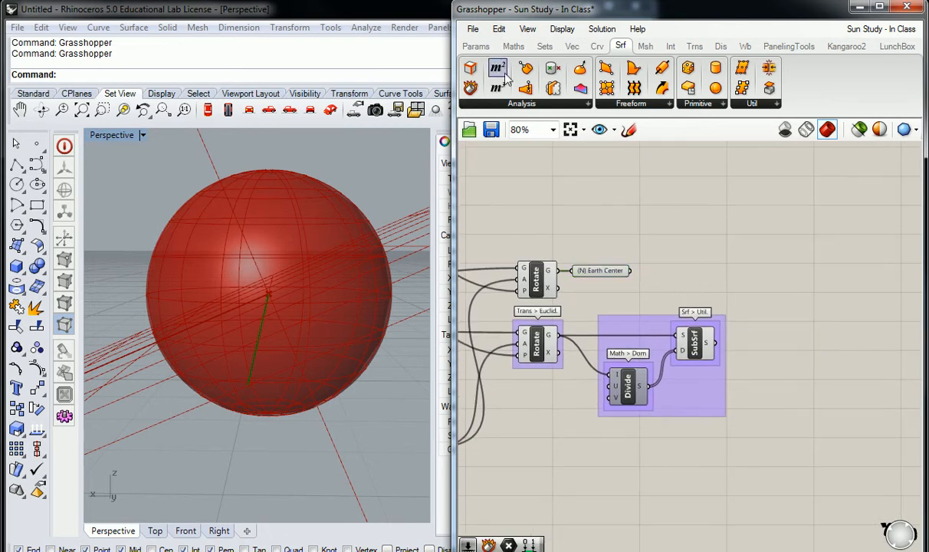
Step: Place a Surface parameter beside the Isotrim component and connect Isotrim's output to it
left_click(475, 46)
left_click(589, 91)
left_click(747, 337)
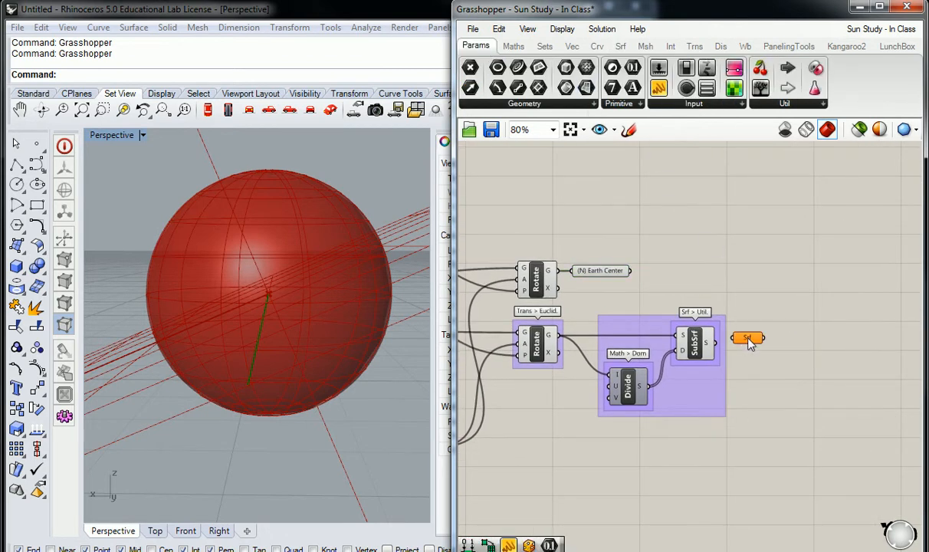
scroll(741, 340, "up", 2)
mouse_move(747, 338)
left_mouse_down()
mouse_move(749, 353)
mouse_move(732, 347)
mouse_move(761, 349)
left_mouse_up()
Step: Rename the new Surface parameter "Z Earth"
right_click(761, 349)
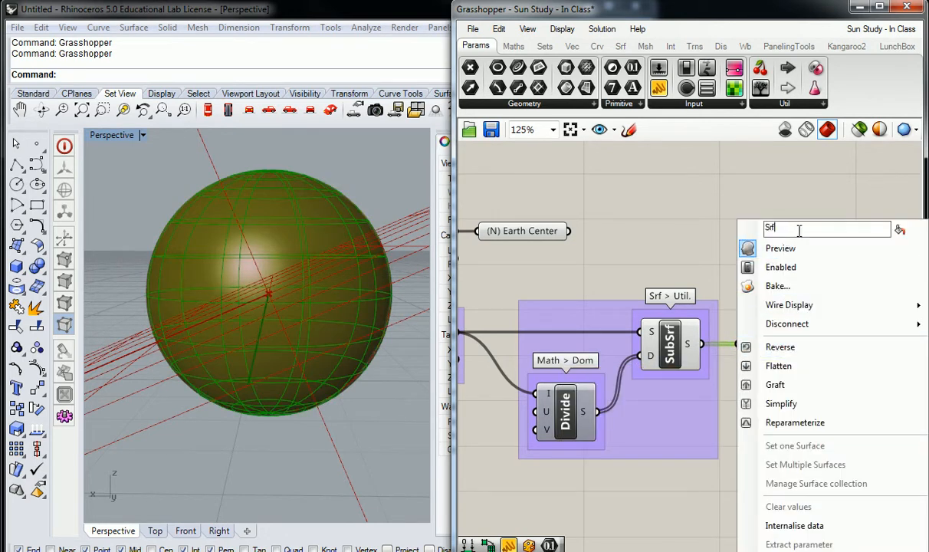
type("Z Earth")
key("Return")
right_click_drag(774, 269, 692, 265)
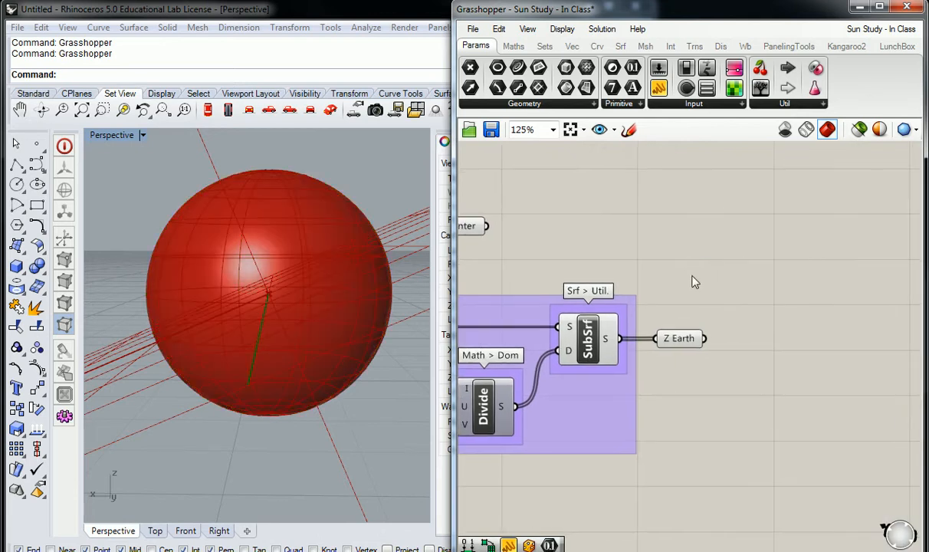
Step: Copy the Z Earth parameter and place the duplicate beside the original
left_click(680, 340)
key("ctrl+c")
key("ctrl+v")
left_click_drag(698, 350, 766, 349)
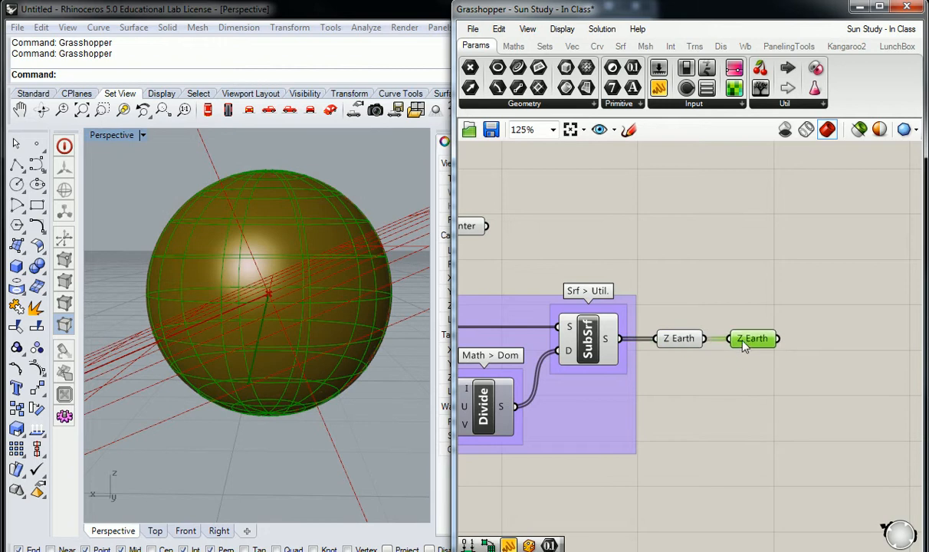
right_click(737, 342)
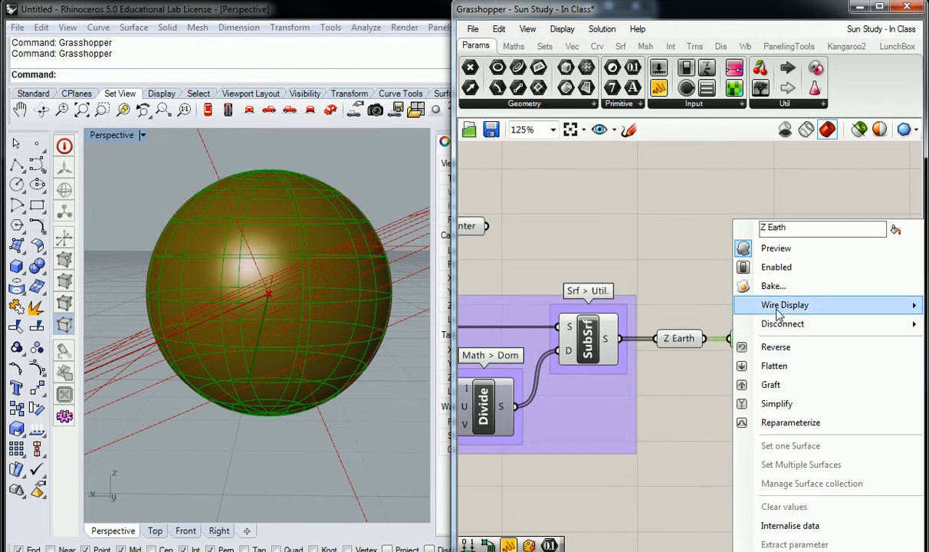
left_click(655, 243)
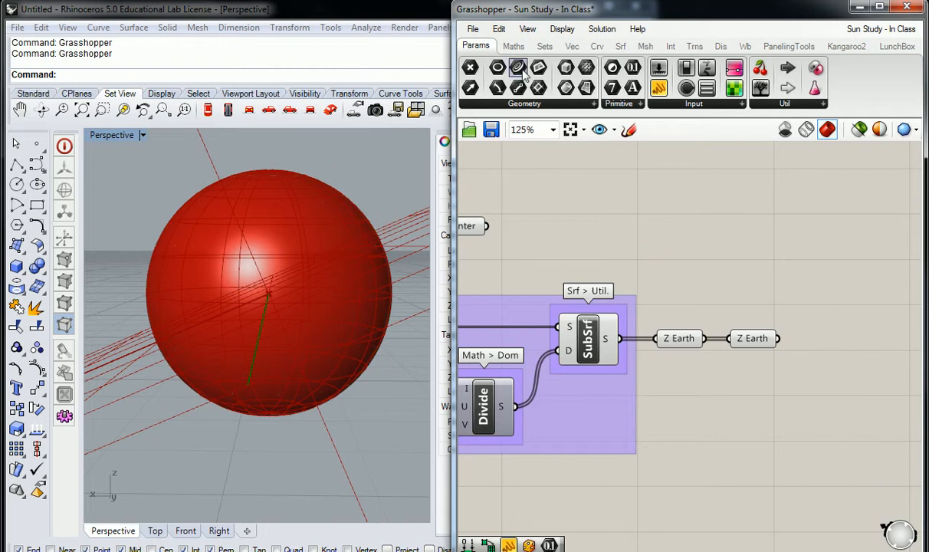
left_click(553, 105)
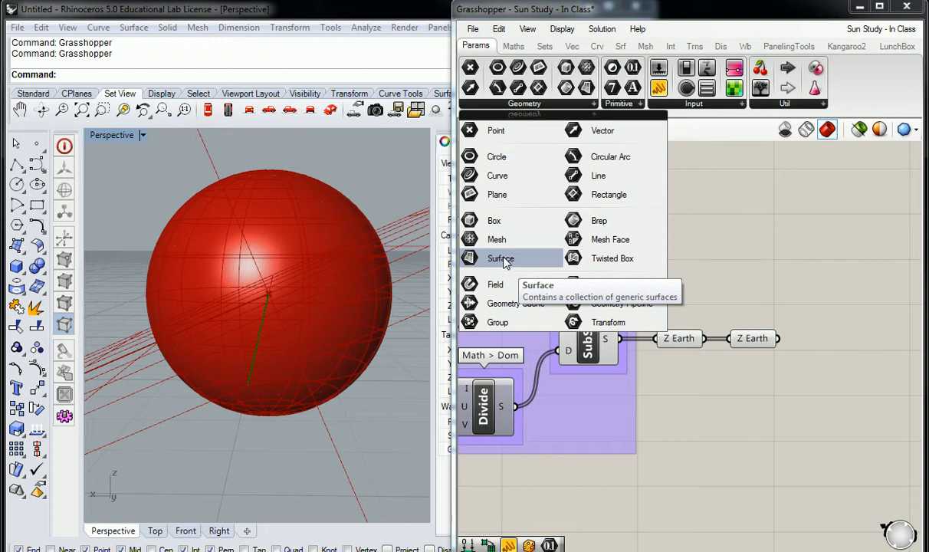
Step: Hide the incoming wire of the duplicated Z Earth parameter
right_click(736, 342)
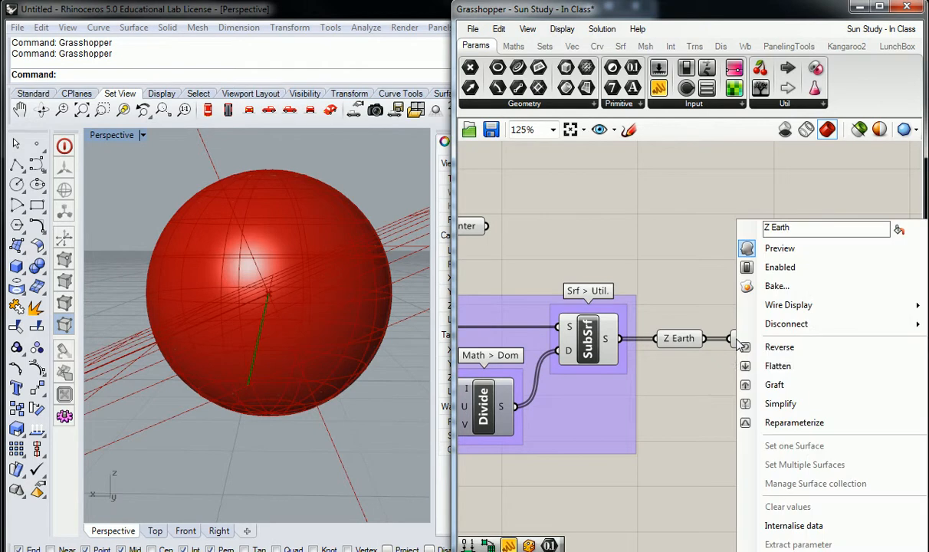
right_click_drag(718, 188, 545, 185)
right_click(564, 337)
mouse_move(643, 306)
left_click(766, 335)
Step: Move the duplicated Z Earth parameter across the canvas to the free space beneath the Earth plane rotation group
scroll(684, 296, "down", 6)
right_click_drag(682, 292, 671, 308)
scroll(625, 308, "down", 2)
scroll(723, 363, "up", 3)
scroll(672, 349, "up", 2)
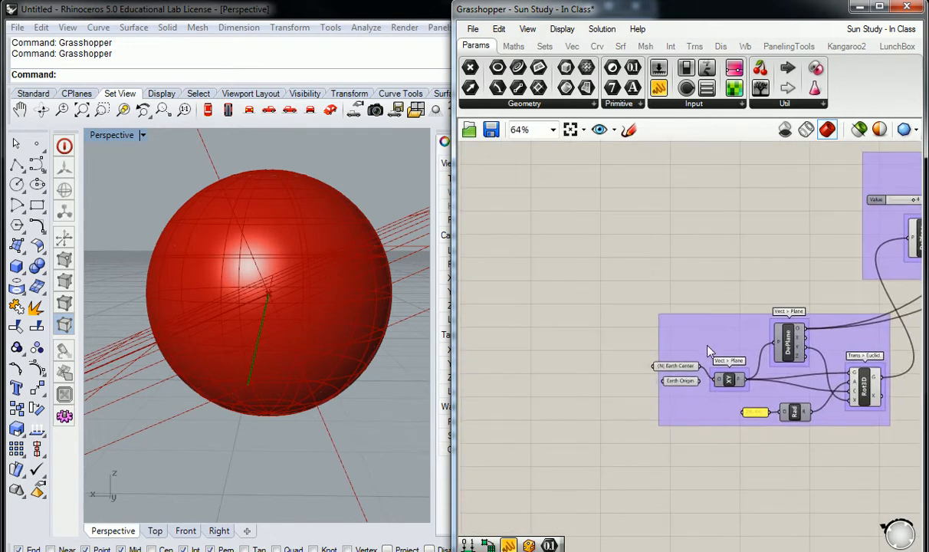
scroll(646, 316, "down", 1)
right_click_drag(605, 303, 648, 289)
mouse_move(611, 255)
right_mouse_down()
mouse_move(713, 280)
mouse_move(616, 260)
right_mouse_up()
left_click(613, 250)
left_click_drag(622, 301, 867, 440)
right_click_drag(867, 439, 701, 412)
scroll(700, 412, "up", 3)
Step: Check the Rotate 3D component's geometry output and shift the Z Earth duplicate toward the group's input side to free space below it
left_click(825, 331)
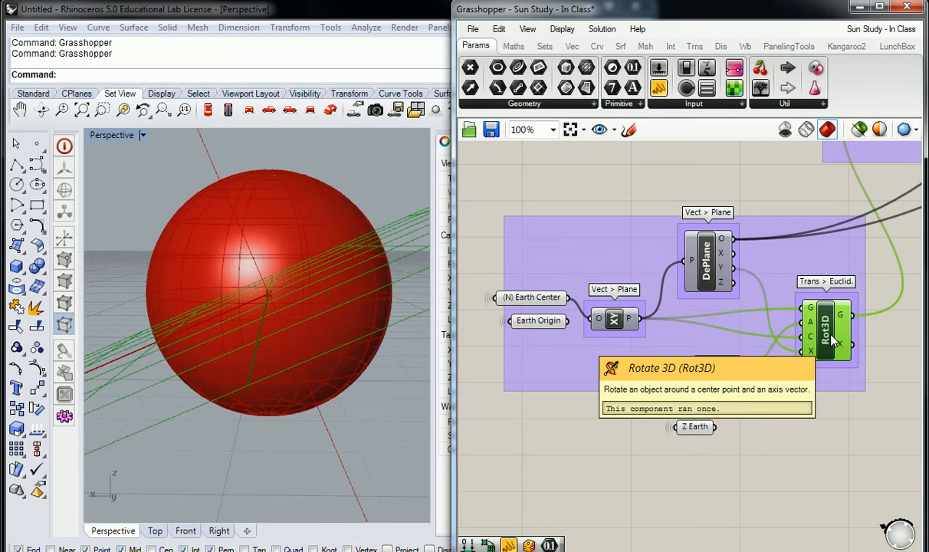
left_click(811, 407)
right_click_drag(827, 418, 761, 437)
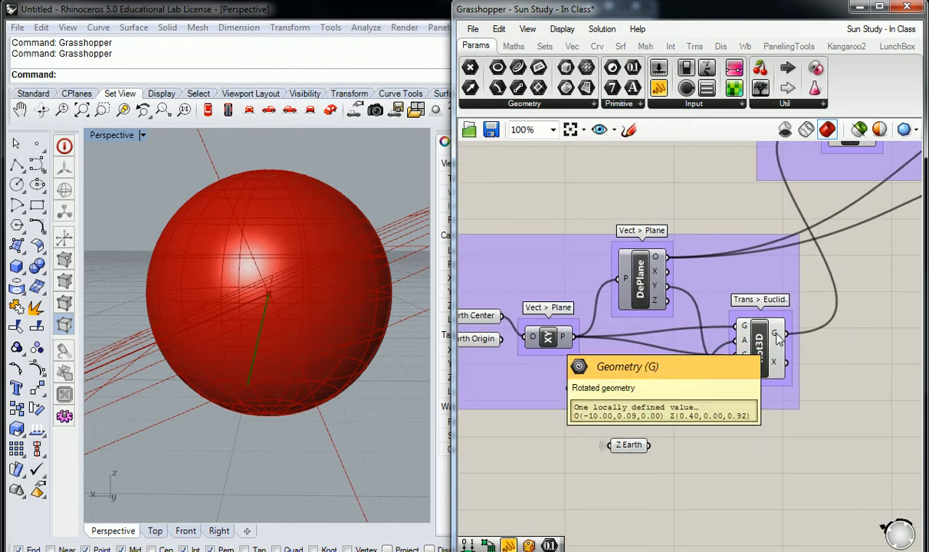
left_click(630, 445)
left_click_drag(711, 387, 663, 383)
scroll(644, 429, "down", 4)
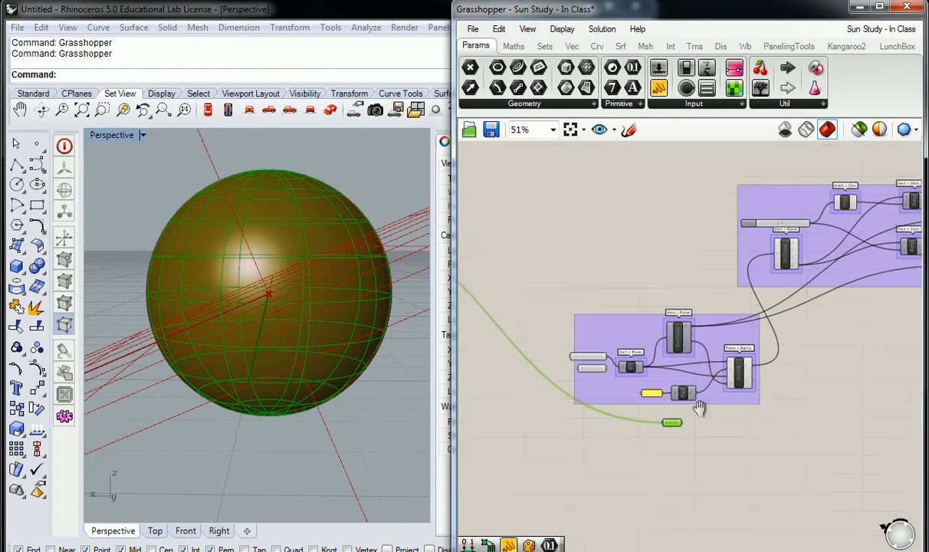
left_click_drag(678, 423, 597, 436)
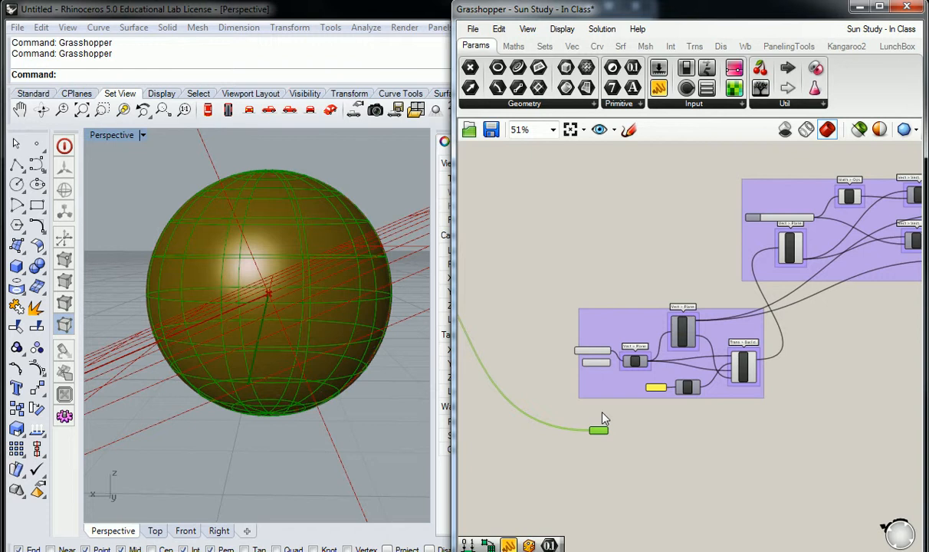
Step: Duplicate the 23.45 panel with its Radians and Rotate 3D components, and place the copies below the plane rotation group
scroll(657, 388, "up", 3)
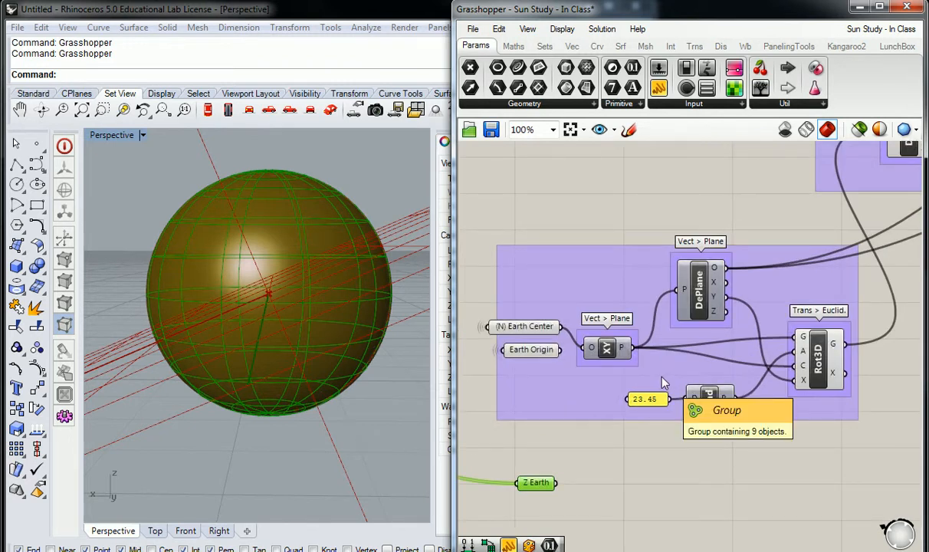
left_click(680, 289)
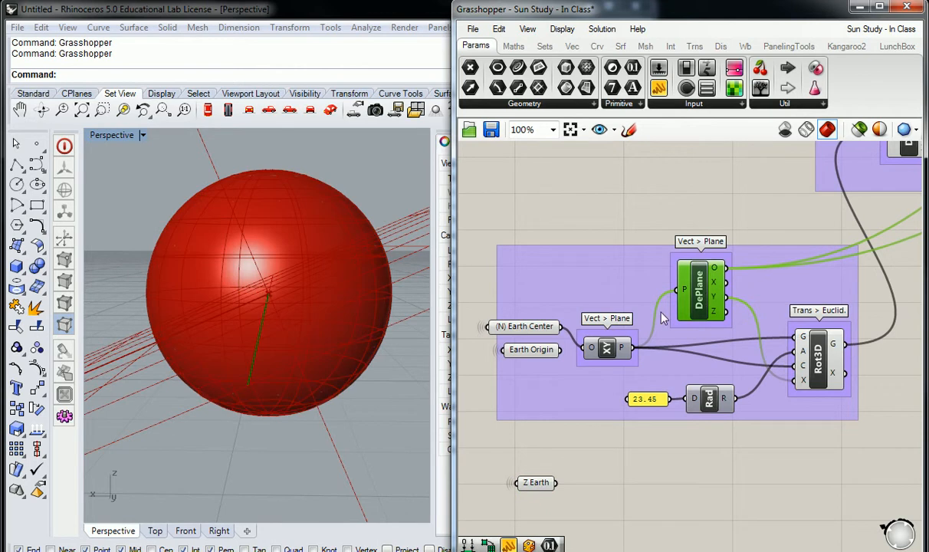
left_click(616, 348)
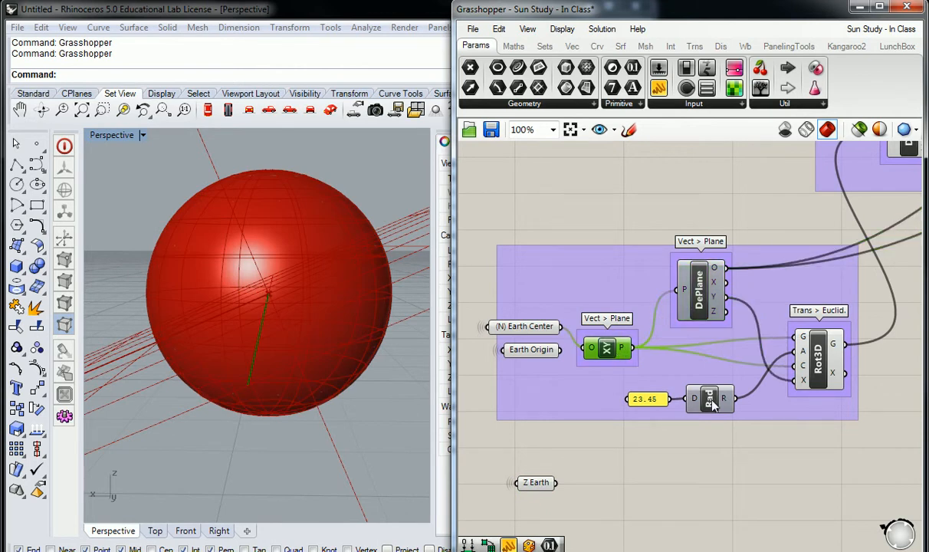
left_click(710, 399)
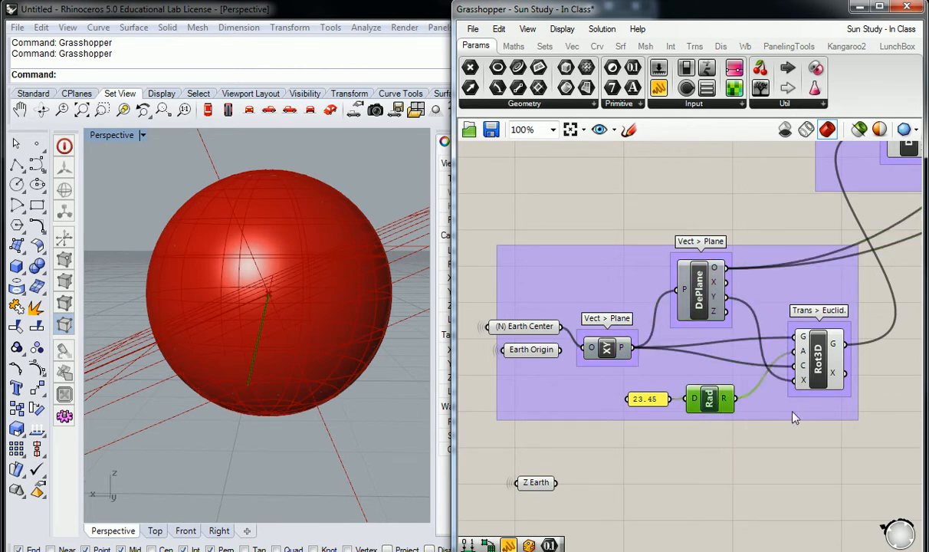
left_click(778, 349, "shift")
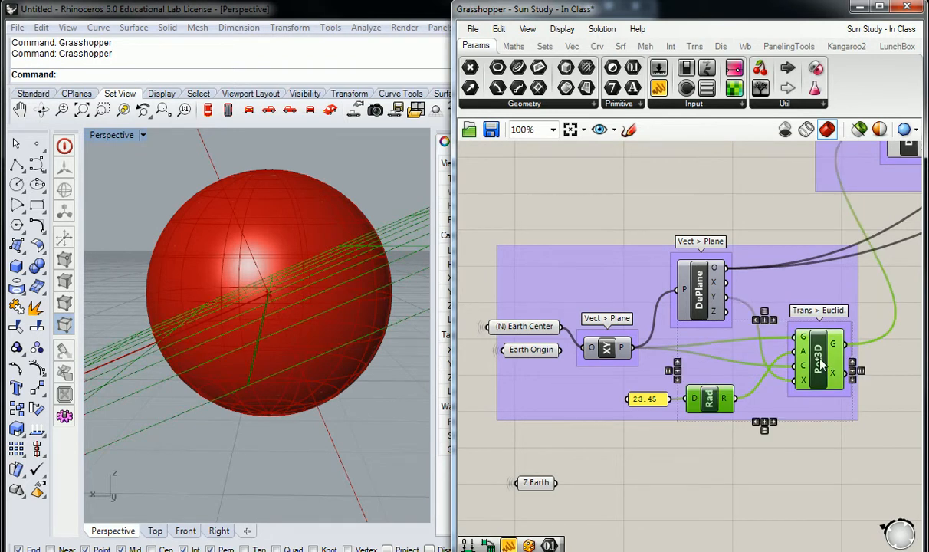
left_click(657, 400, "shift")
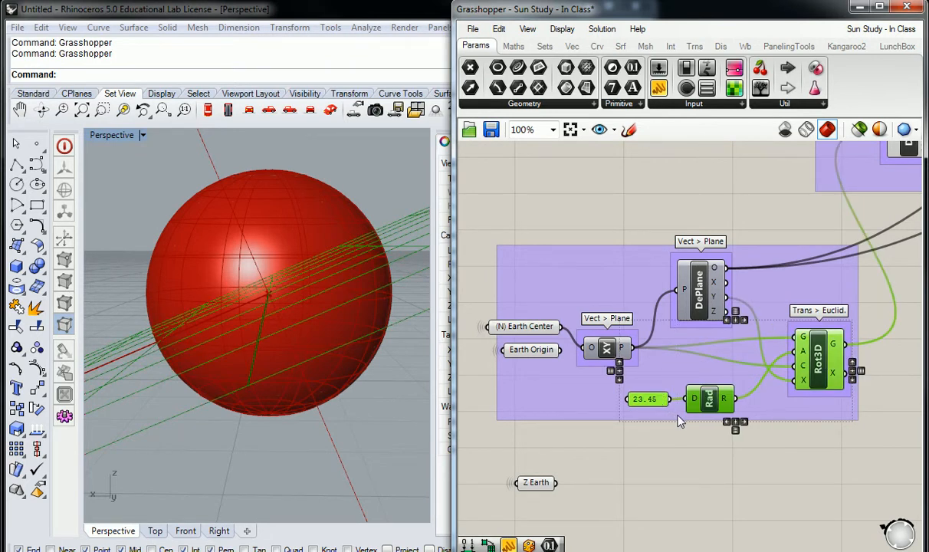
key("ctrl+c")
key("ctrl+v")
left_click_drag(824, 368, 820, 505)
left_click(635, 430)
Step: Move the Z Earth duplicate beside the copied Rotate 3D and connect it to the Geometry input in place of the XY plane
right_click_drag(663, 479, 650, 442)
left_click_drag(525, 448, 689, 446)
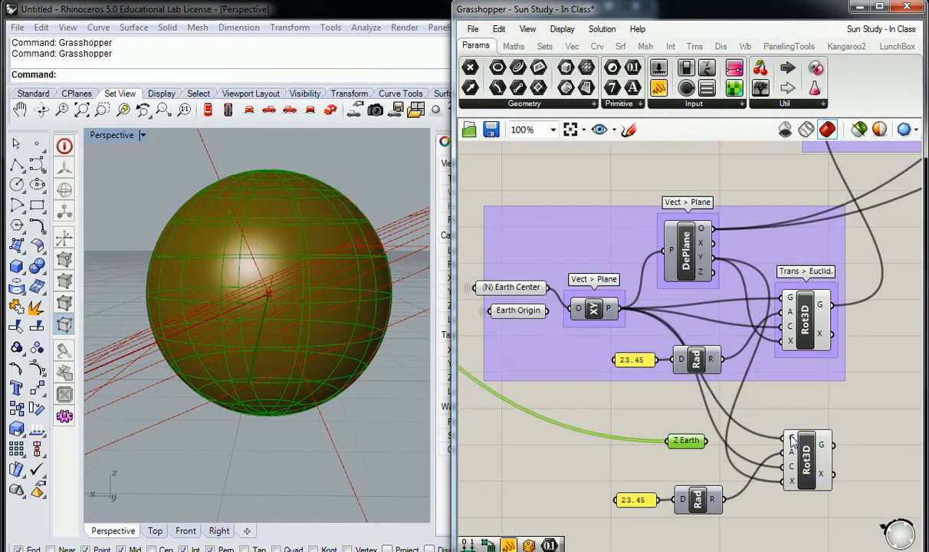
left_click(733, 383)
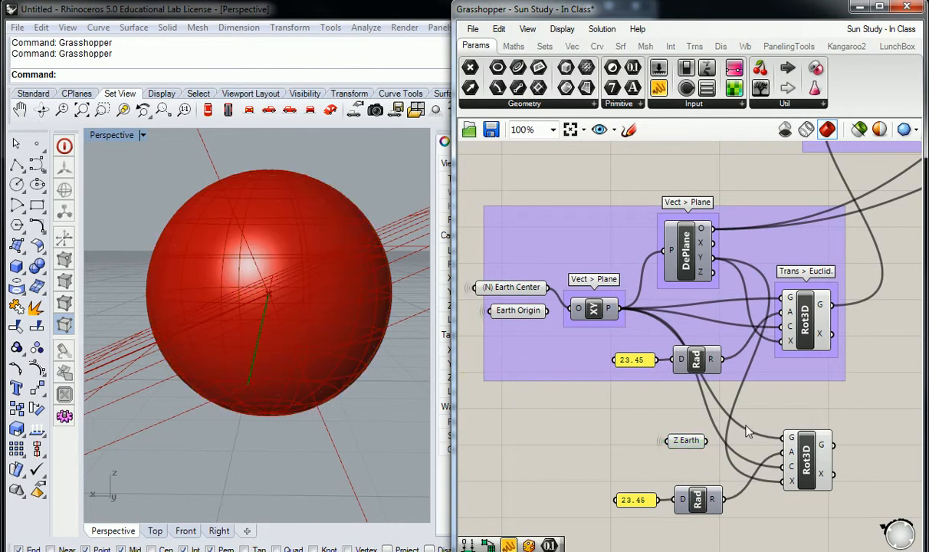
left_click_drag(706, 440, 790, 438)
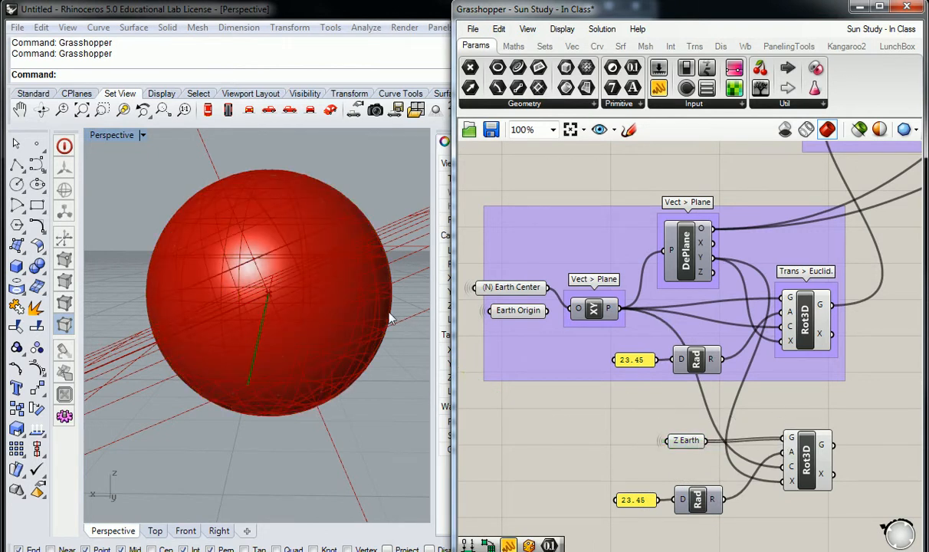
left_click_drag(691, 444, 694, 441)
Step: Trace the Z Earth data back to the Isotrim component, and examine the overlapping Earth previews in the perspective view
right_click_drag(577, 360, 748, 361)
scroll(744, 359, "down", 4)
right_click_drag(477, 244, 690, 300)
scroll(573, 250, "down", 1)
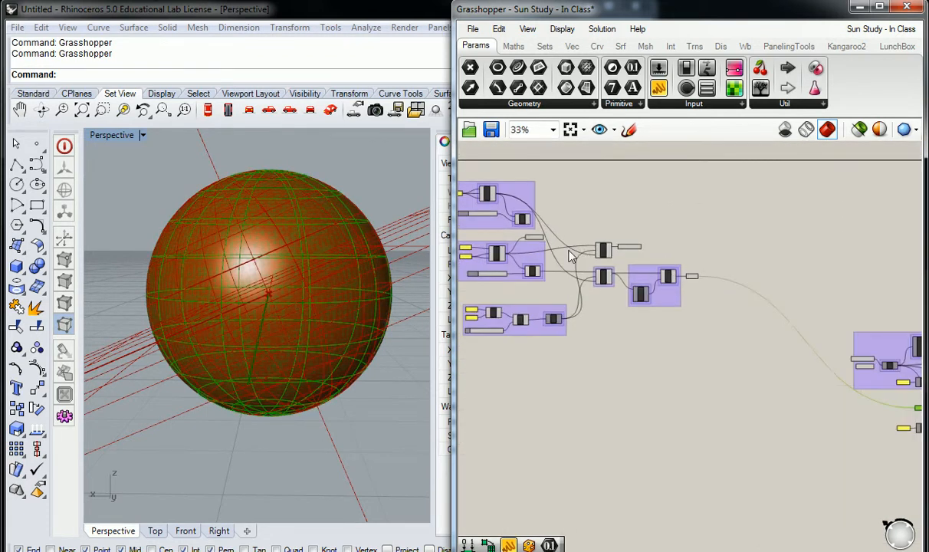
right_click_drag(579, 259, 692, 298)
scroll(699, 304, "up", 2)
scroll(699, 308, "up", 2)
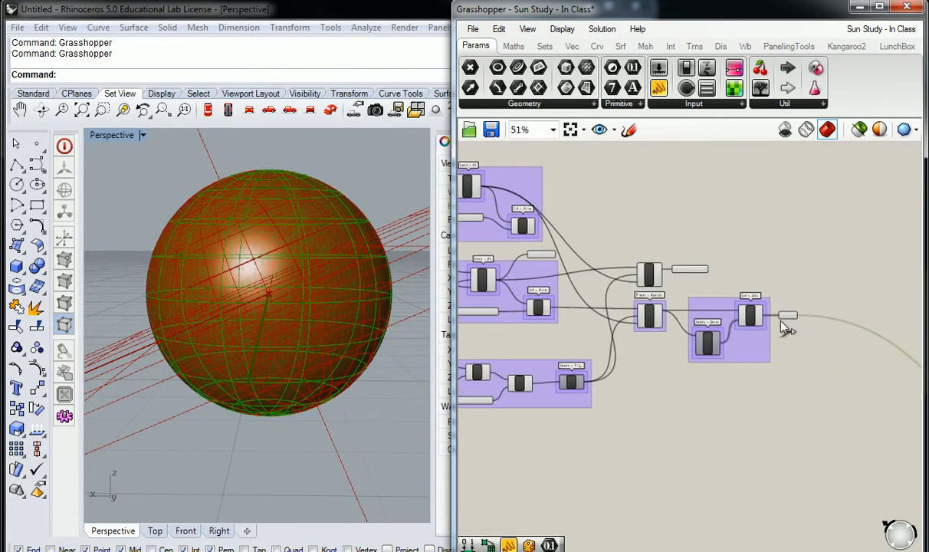
left_click(756, 318)
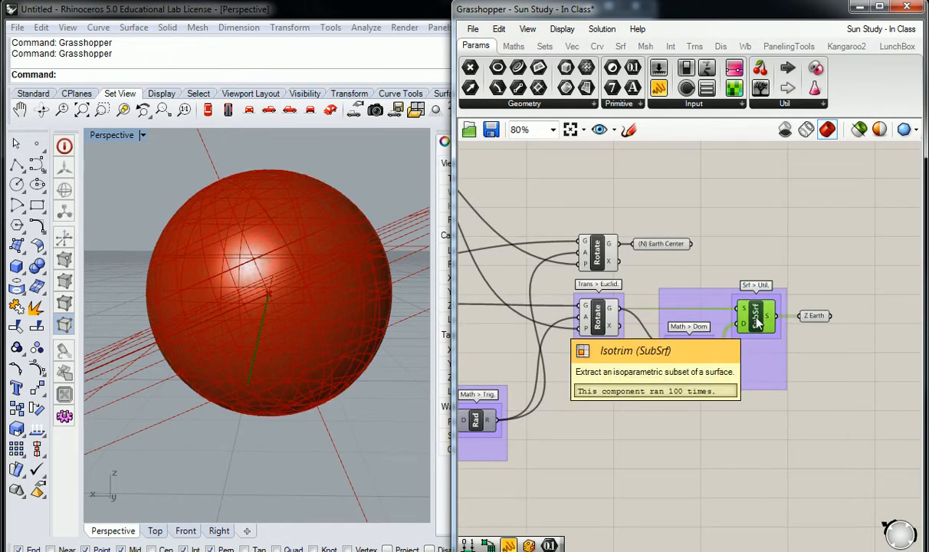
right_click(755, 321)
left_click(855, 303)
scroll(843, 295, "down", 1)
scroll(843, 295, "down", 1)
scroll(839, 296, "up", 1)
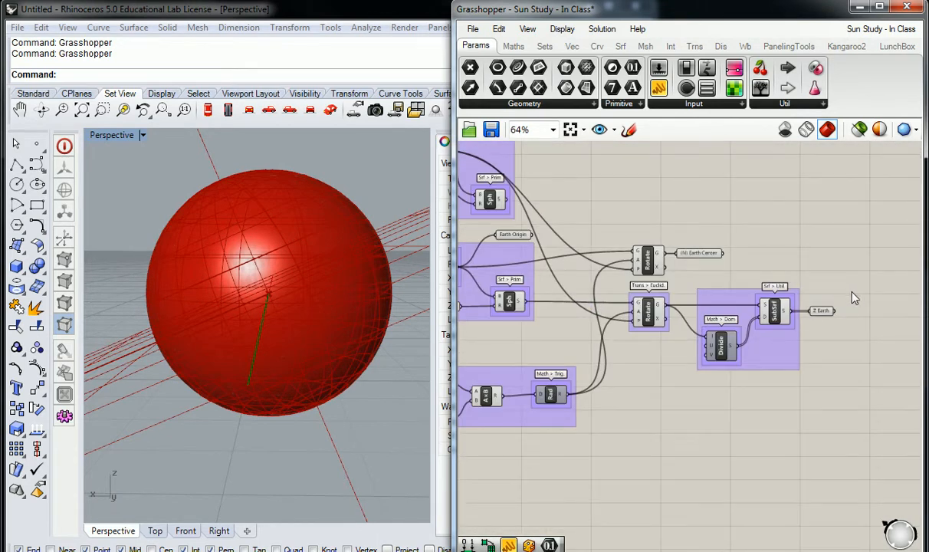
right_click_drag(210, 245, 322, 269)
Step: Turn off the preview of the original Z Earth parameter next to the Isotrim component
left_click(821, 311)
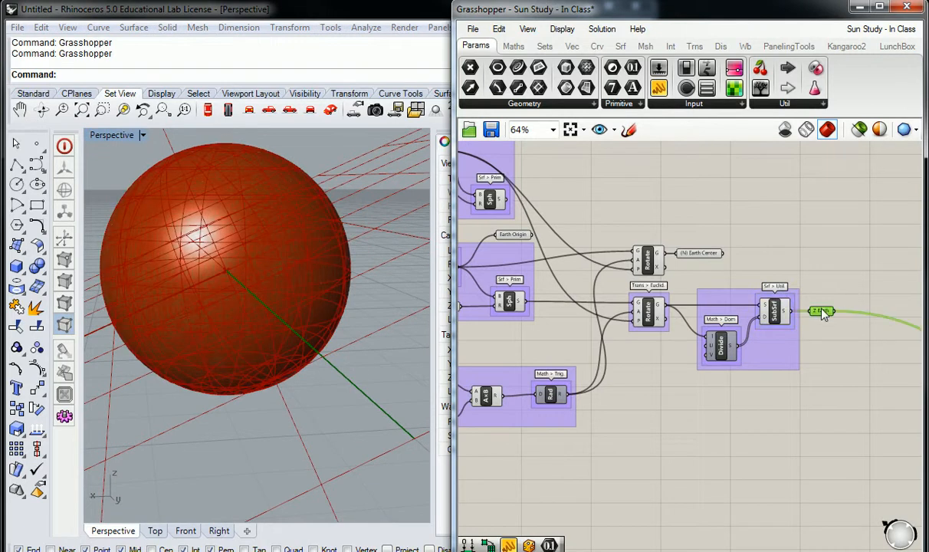
left_click(787, 341)
scroll(788, 340, "down", 5)
scroll(592, 328, "up", 4)
scroll(594, 342, "down", 1)
left_click(749, 350)
right_click_drag(772, 361, 649, 303)
right_click_drag(827, 430, 694, 309)
scroll(765, 367, "up", 2)
left_click(761, 370)
scroll(763, 371, "down", 2)
right_click_drag(560, 280, 895, 424)
scroll(736, 309, "up", 3)
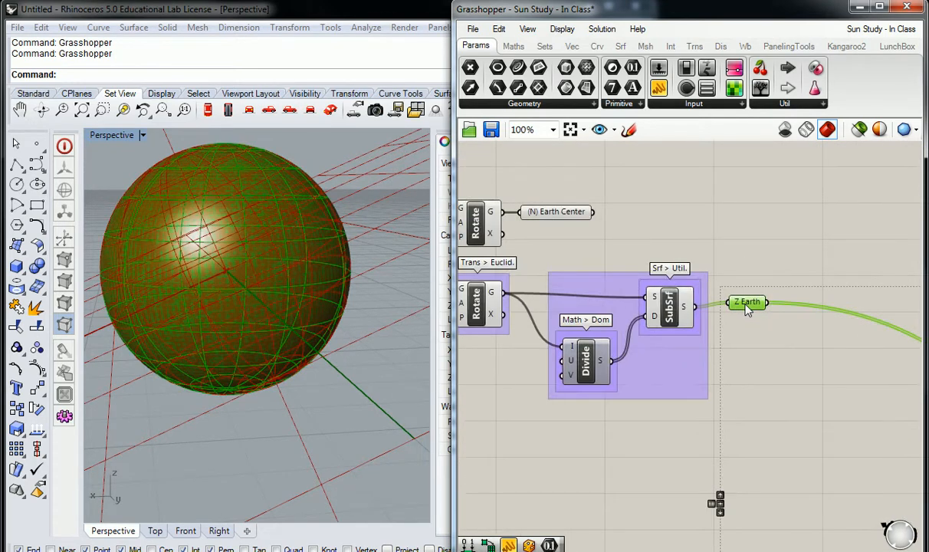
right_click(747, 306)
left_click(766, 246)
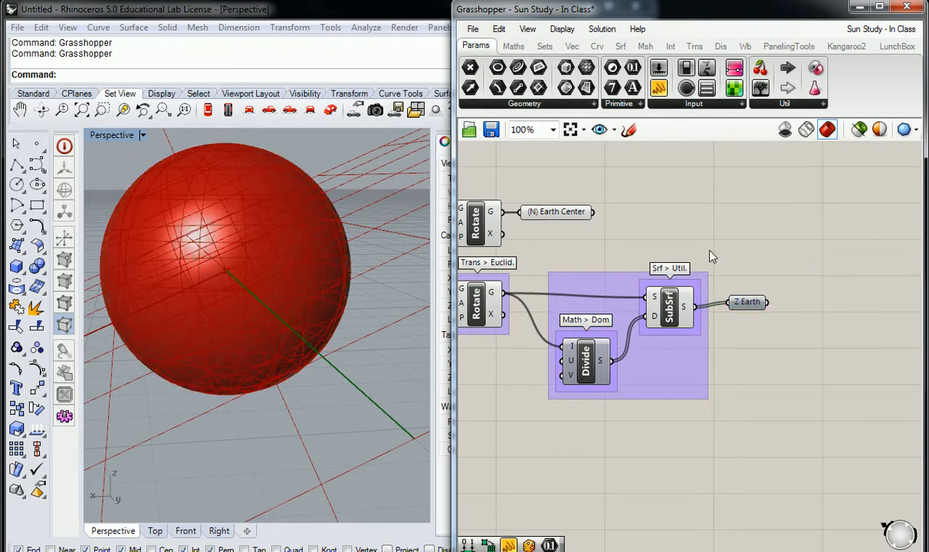
Step: Turn off the preview of the duplicated Z Earth parameter feeding the copied Rotate 3D
scroll(728, 264, "down", 3)
right_click_drag(753, 273, 824, 402)
scroll(830, 410, "up", 2)
left_click(829, 413)
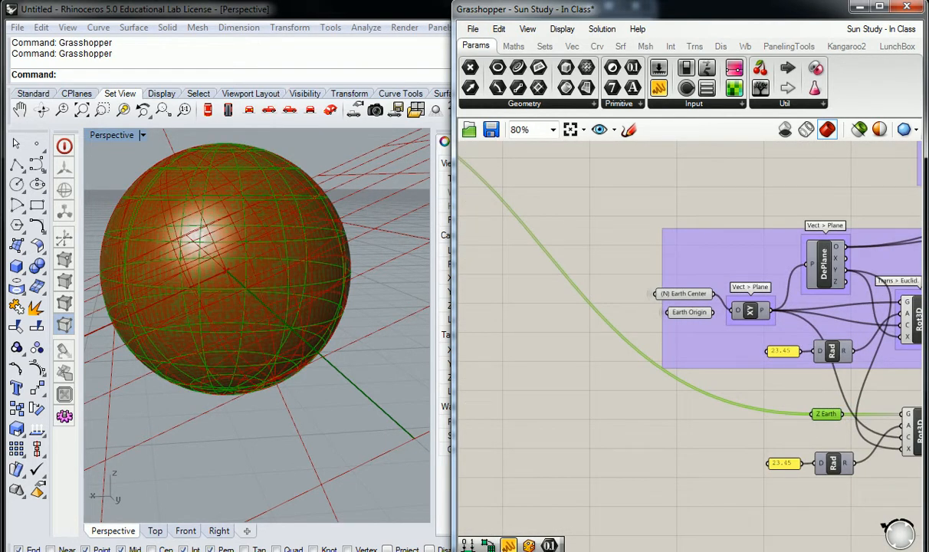
left_click(573, 415)
Step: Turn off the Isotrim component's preview and check the Earth sphere in the perspective view
scroll(571, 398, "down", 4)
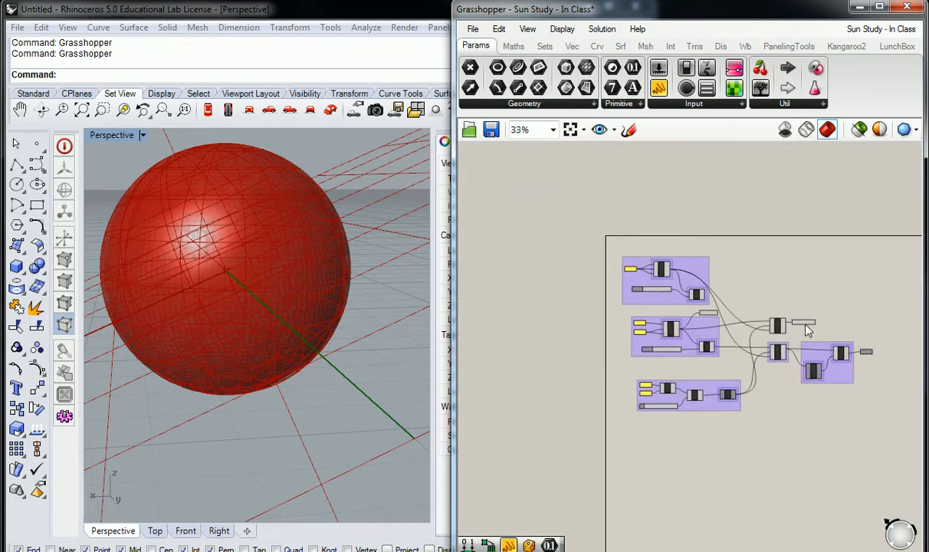
scroll(797, 326, "up", 5)
left_click(856, 346)
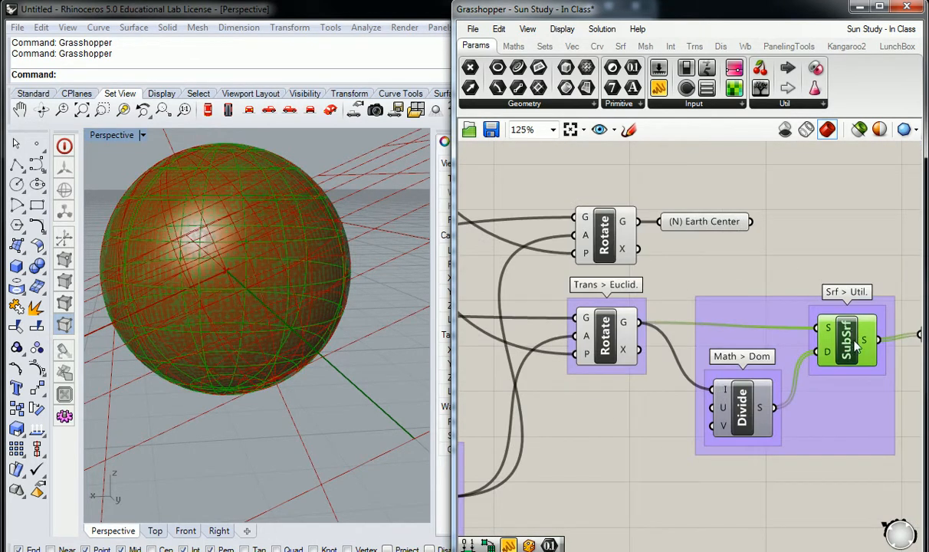
key("ctrl+q")
right_click_drag(255, 273, 278, 239)
left_click(844, 257)
right_click_drag(867, 344, 783, 332)
left_click(780, 333)
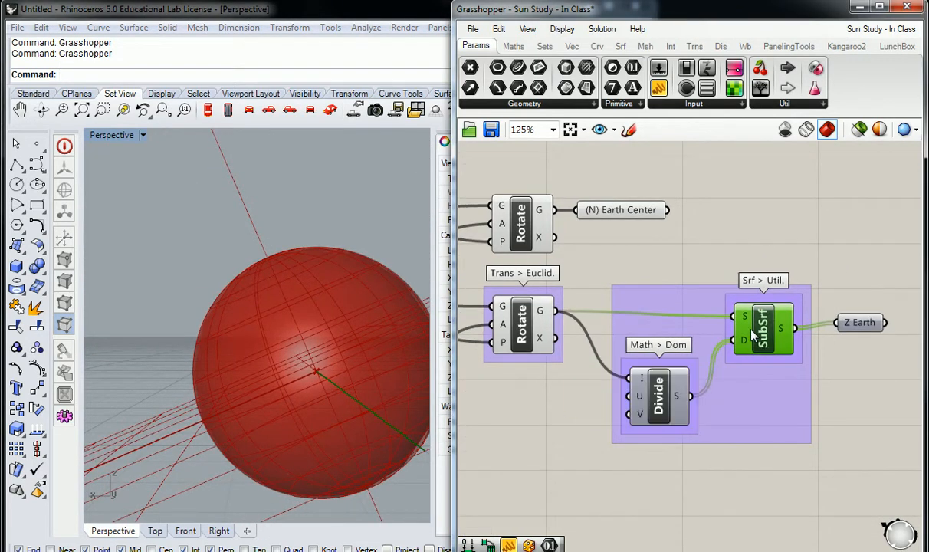
Step: Review the upstream Rotate components, and select the copied Rotate 3D to examine its tilted Earth panels and input connections
scroll(751, 336, "down", 4)
right_click_drag(659, 314, 751, 310)
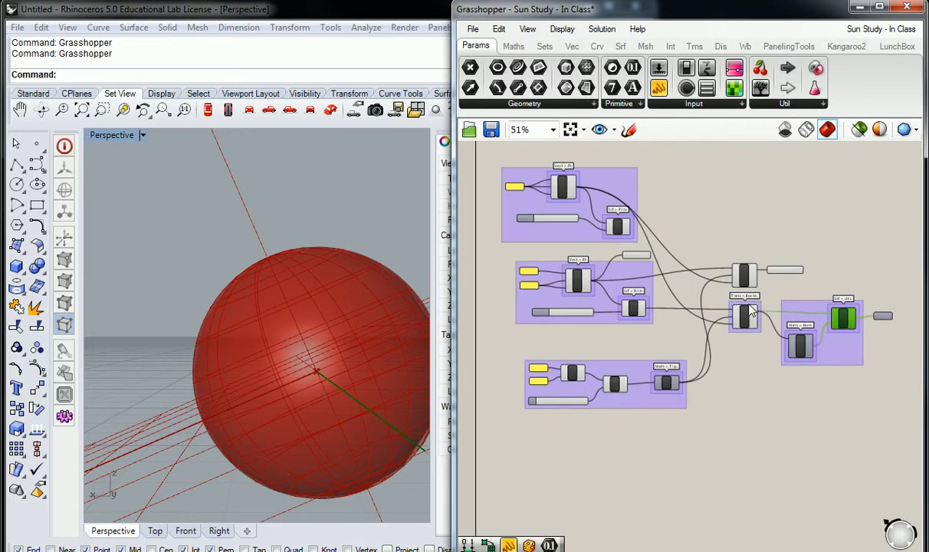
scroll(814, 313, "up", 3)
right_click_drag(820, 305, 721, 289)
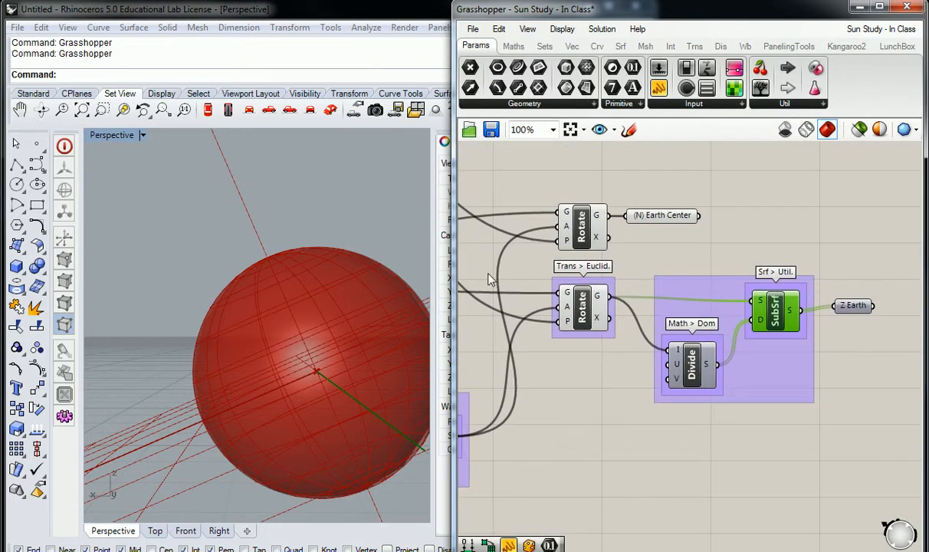
right_click_drag(338, 232, 250, 259)
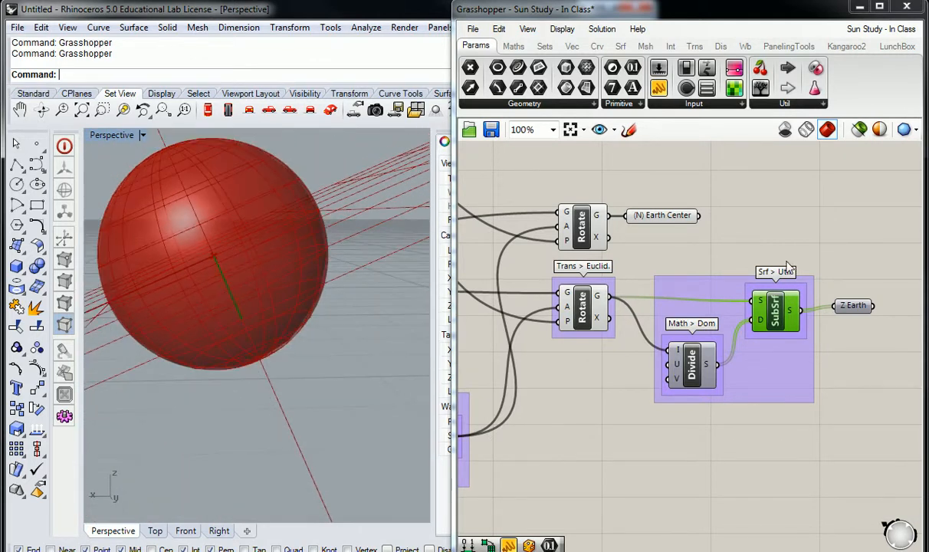
scroll(812, 229, "down", 4)
right_click_drag(841, 305, 655, 301)
scroll(629, 297, "down", 4)
scroll(757, 337, "up", 6)
left_click(744, 366)
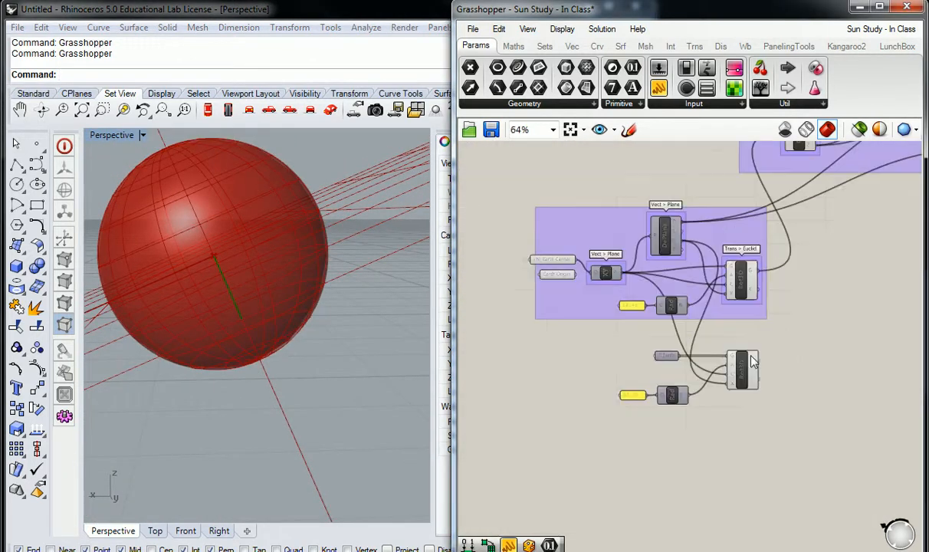
right_click_drag(300, 217, 318, 278)
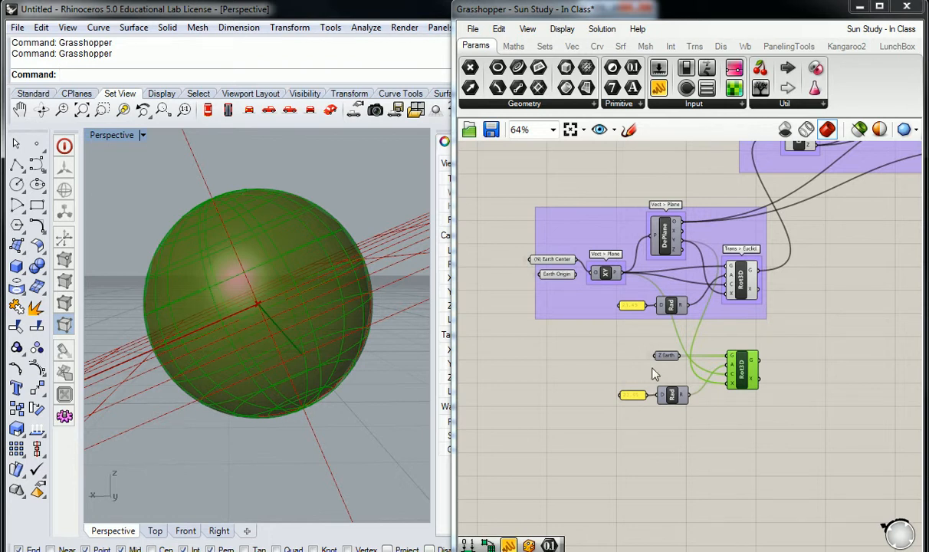
left_click(603, 355)
scroll(635, 352, "up", 3)
right_click_drag(646, 361, 678, 379)
scroll(619, 368, "down", 1)
left_click(330, 196)
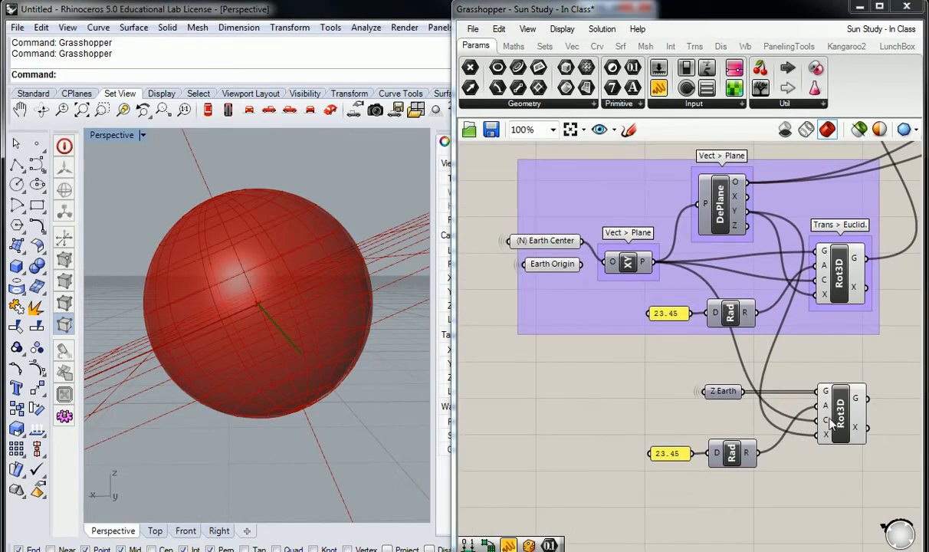